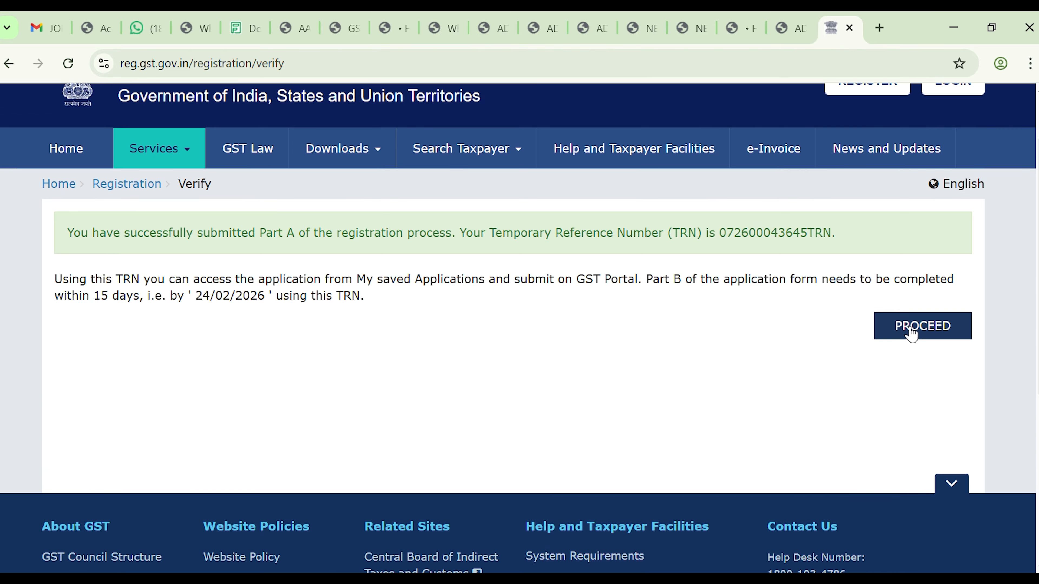
Step: Continue to open the application with the issued Temporary Reference Number
click(907, 330)
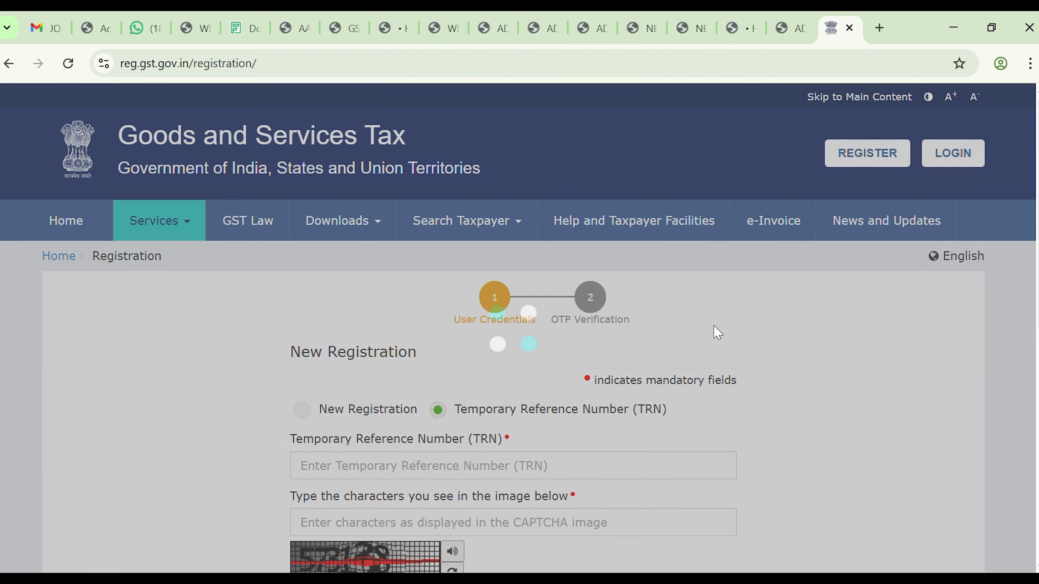
Step: Enter the application's TRN and the CAPTCHA characters, then submit them for verification
scroll(716, 332, down, 4)
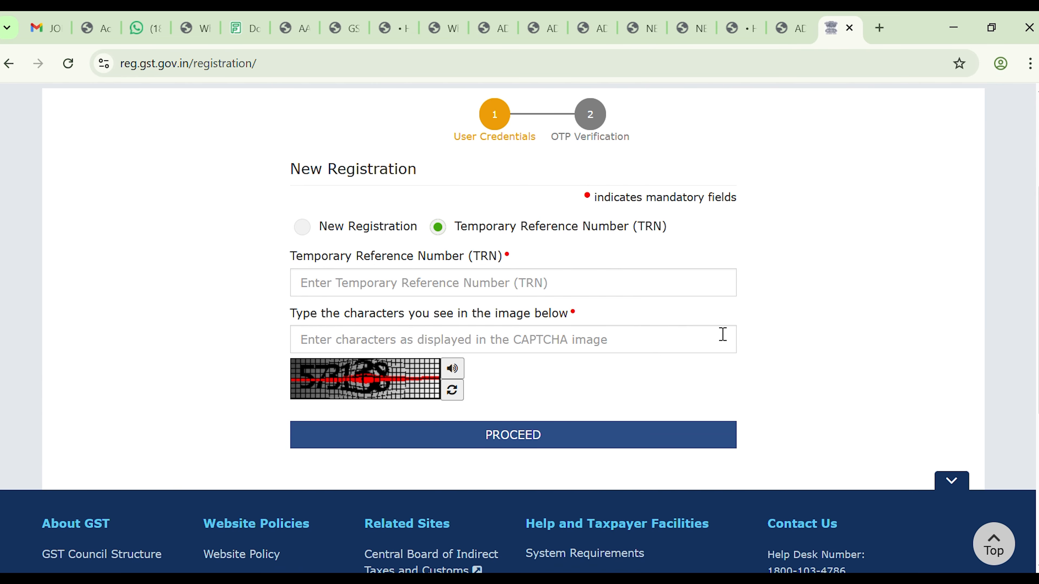
scroll(724, 334, up, 4)
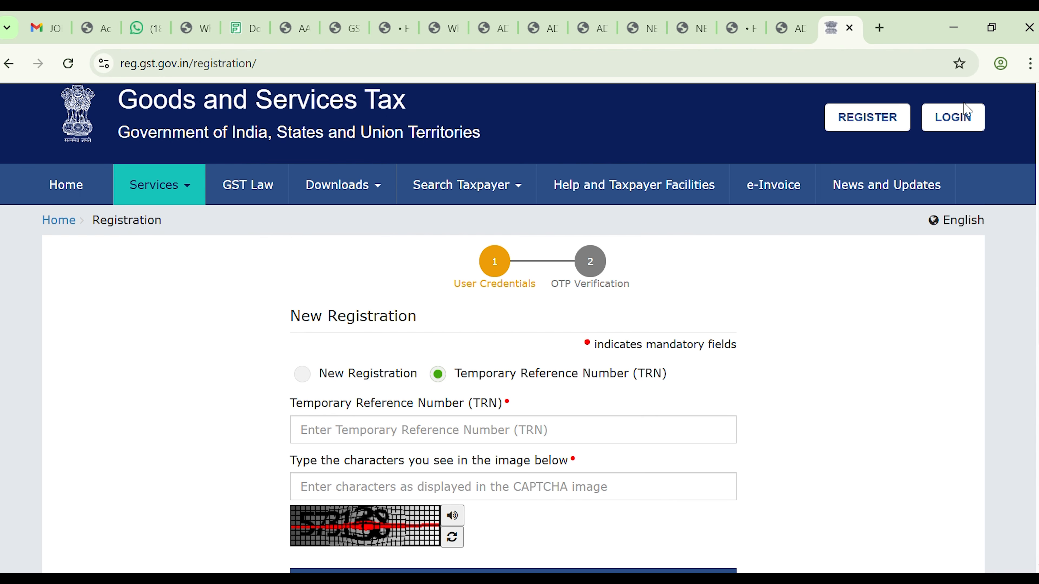
scroll(413, 245, down, 5)
click(413, 246)
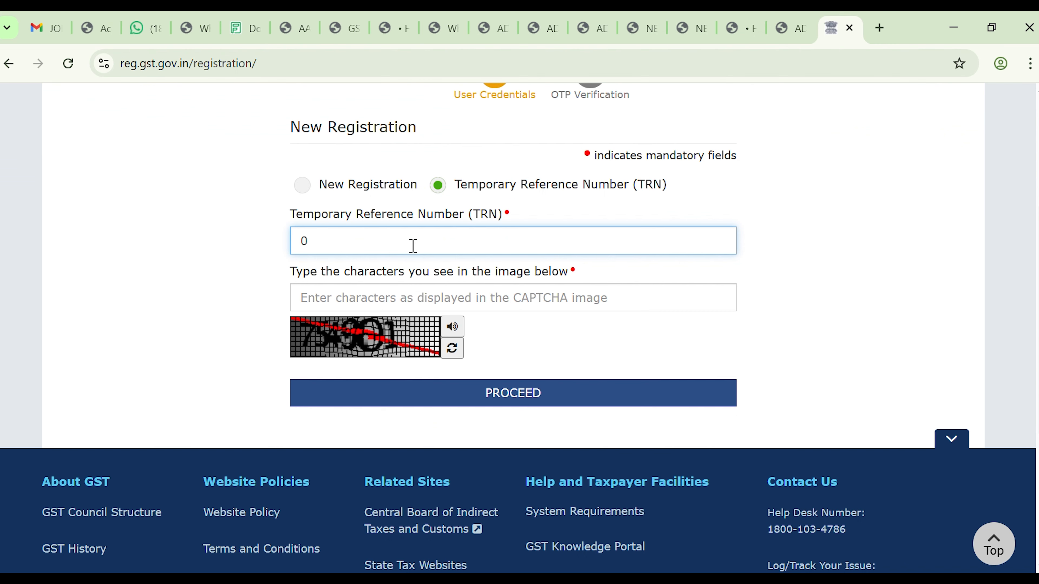
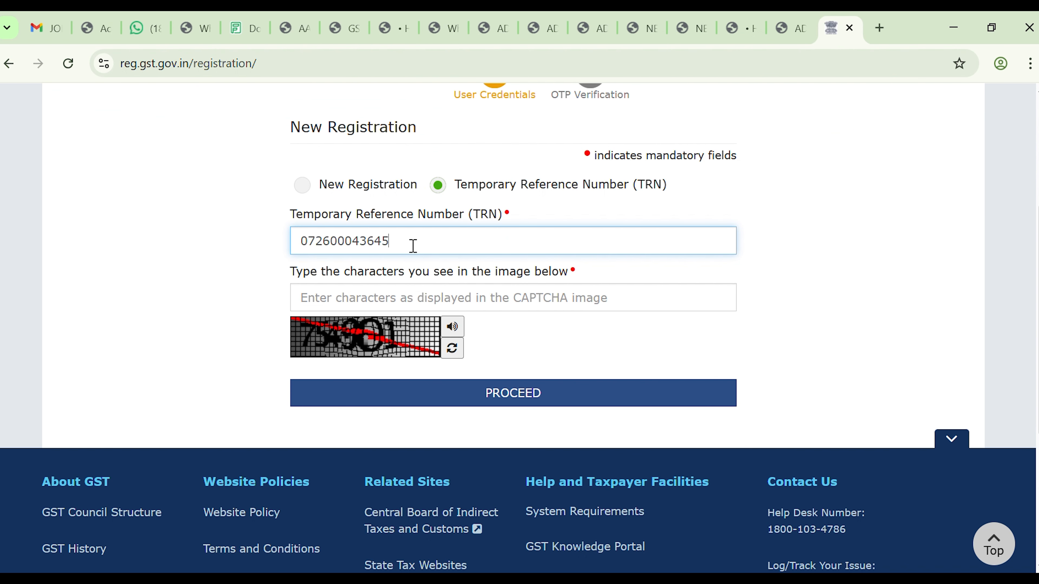
click(367, 306)
text(754)
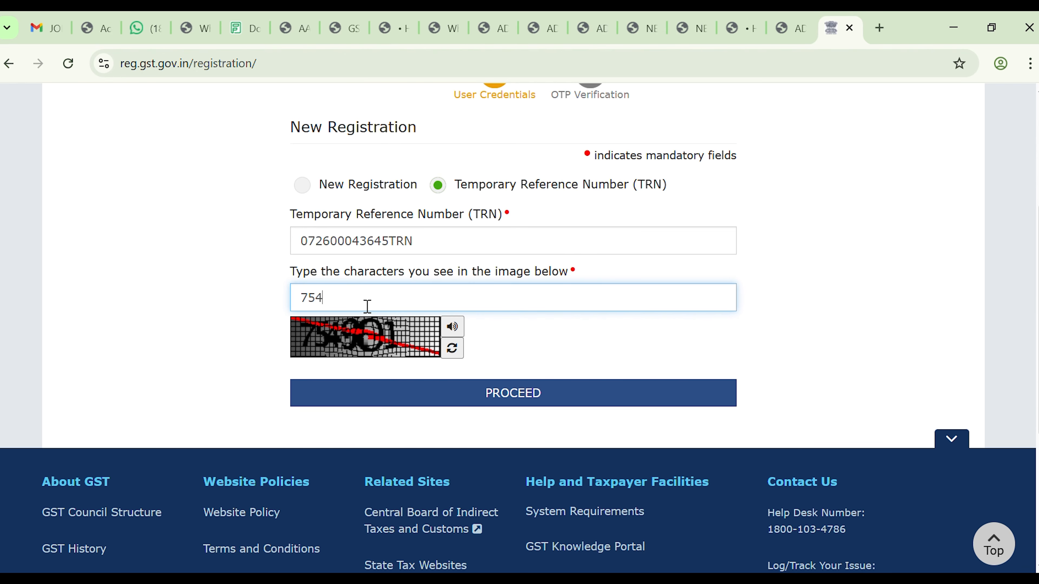
text(901)
click(412, 327)
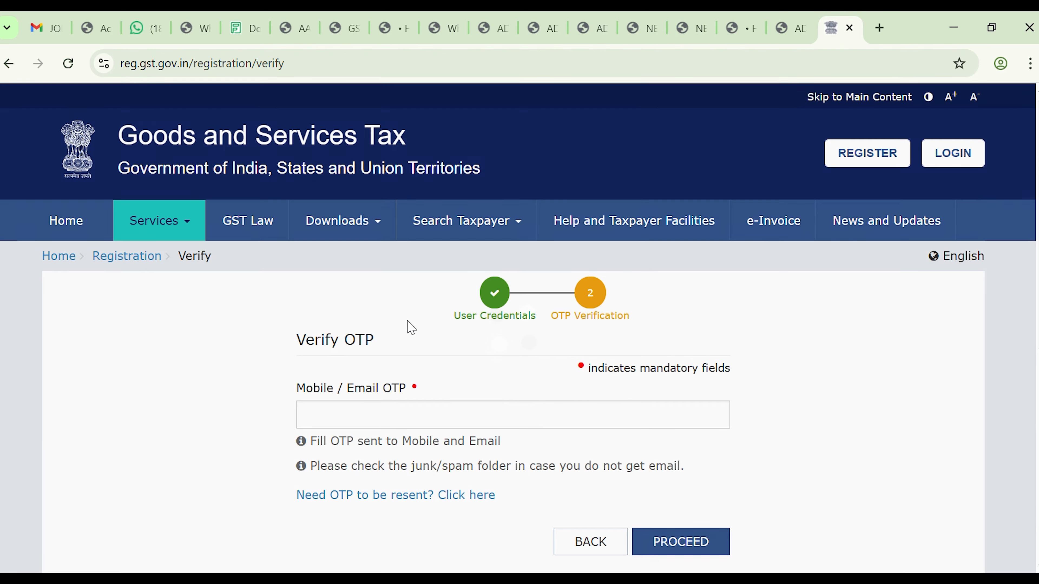
Step: Enter the received mobile/email OTP and verify it to reach the dashboard
click(363, 418)
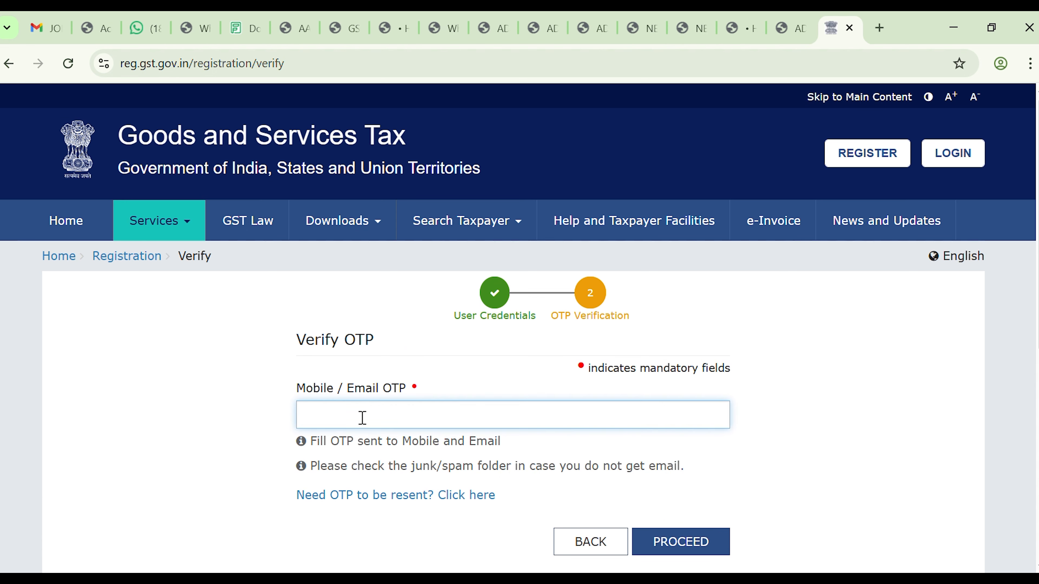
text(1)
click(690, 546)
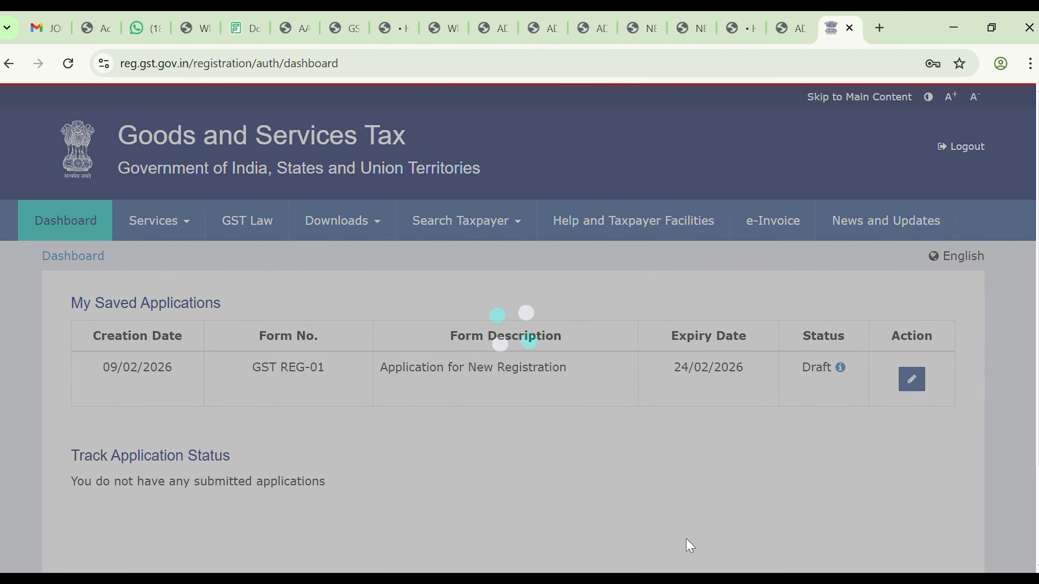
scroll(691, 546, down, 2)
scroll(691, 546, up, 1)
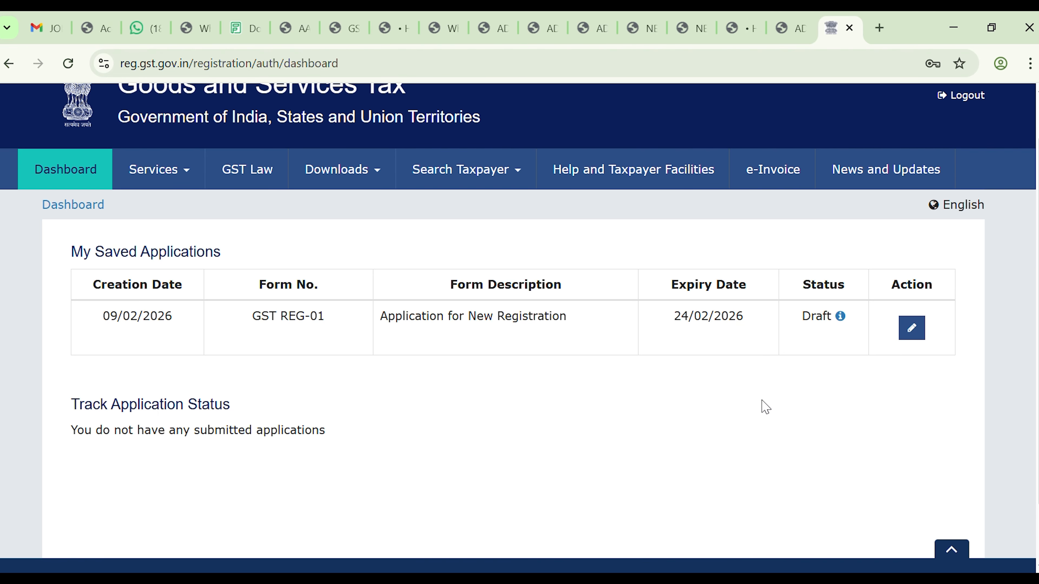
scroll(649, 400, down, 2)
scroll(648, 400, up, 1)
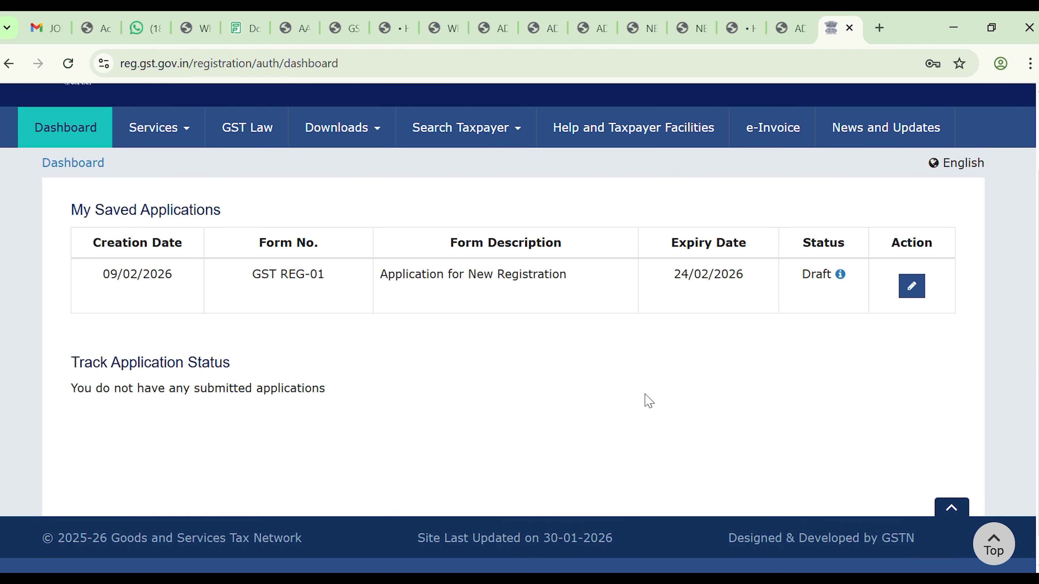
scroll(648, 400, up, 3)
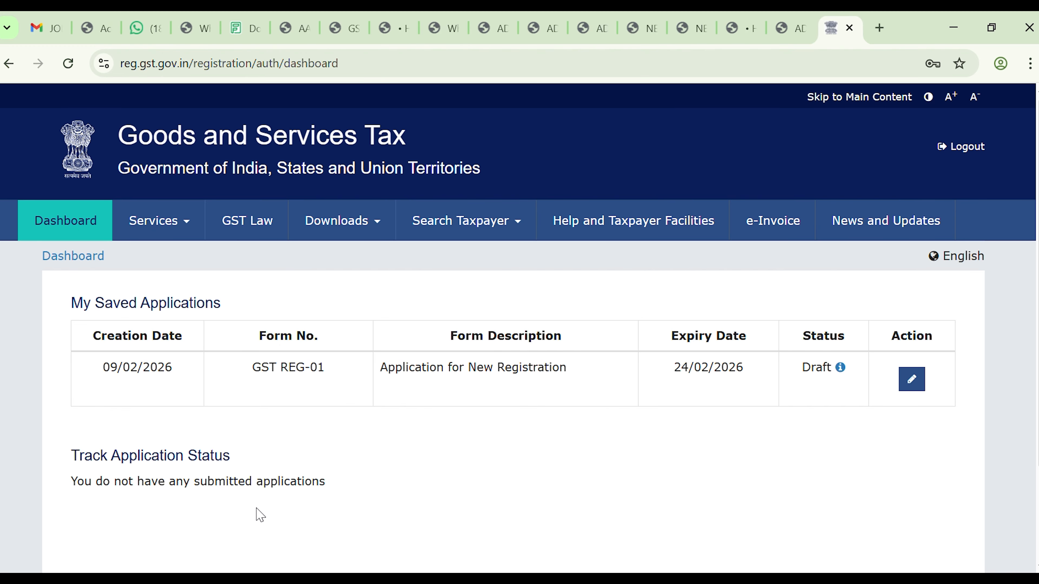
scroll(261, 515, down, 1)
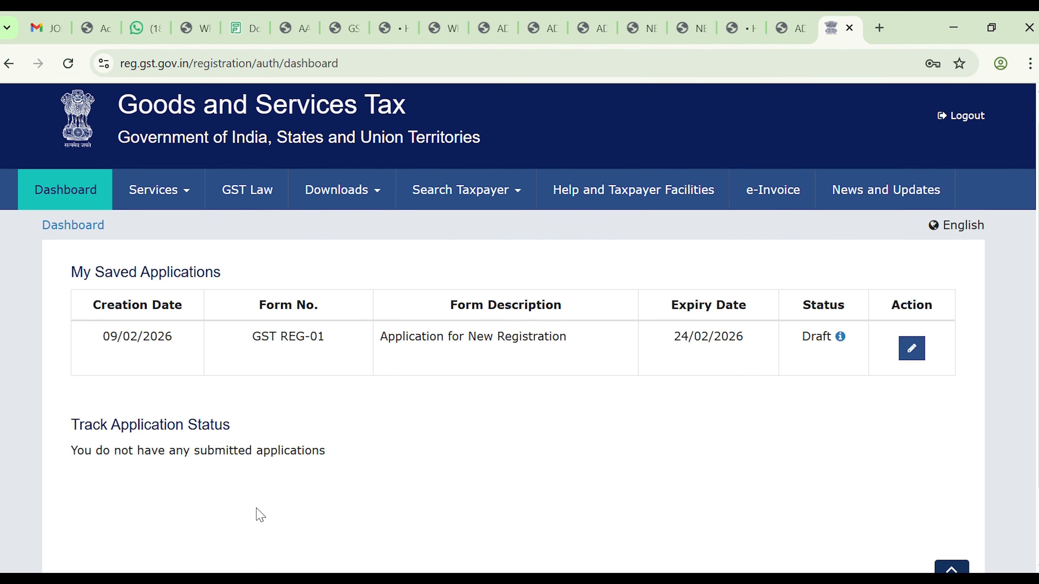
scroll(260, 515, down, 3)
scroll(388, 474, up, 3)
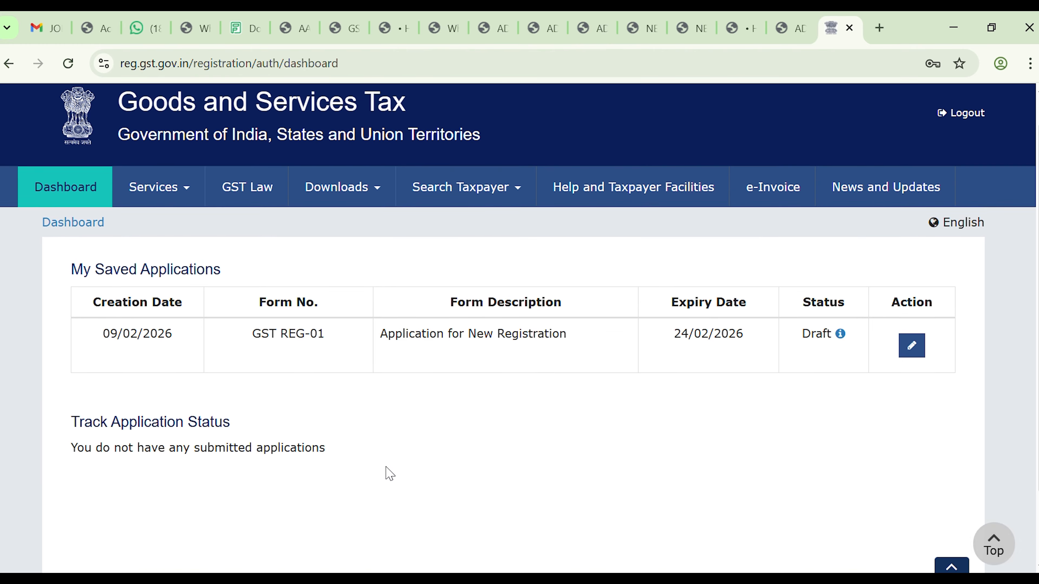
click(918, 357)
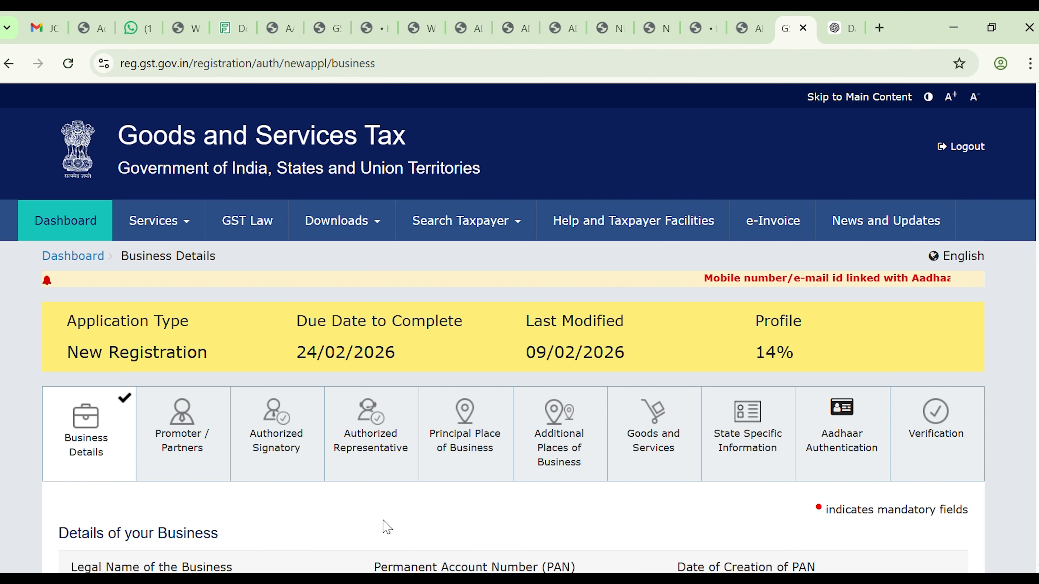
scroll(387, 527, down, 3)
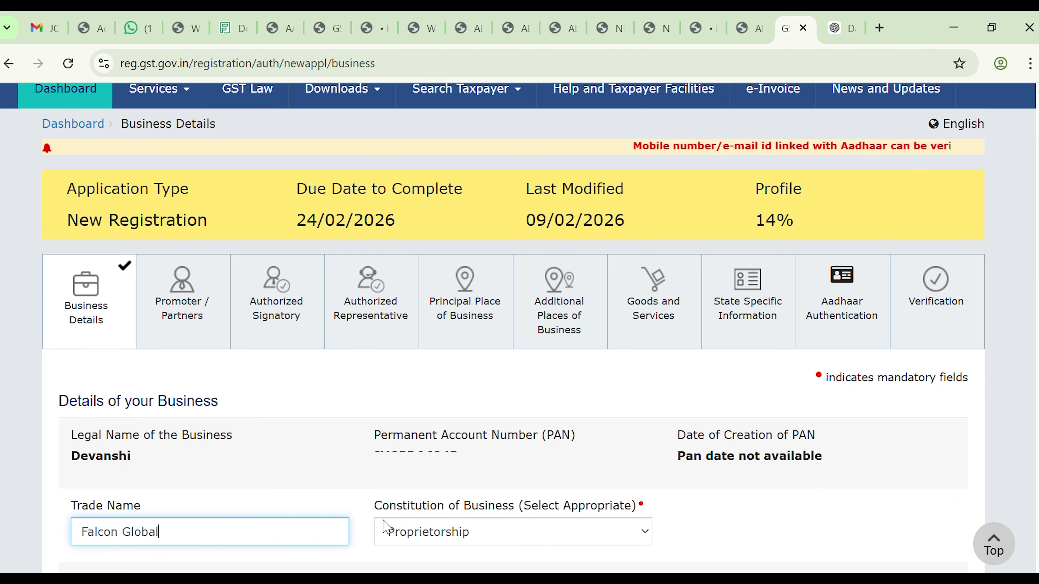
scroll(387, 527, down, 1)
scroll(387, 527, down, 1)
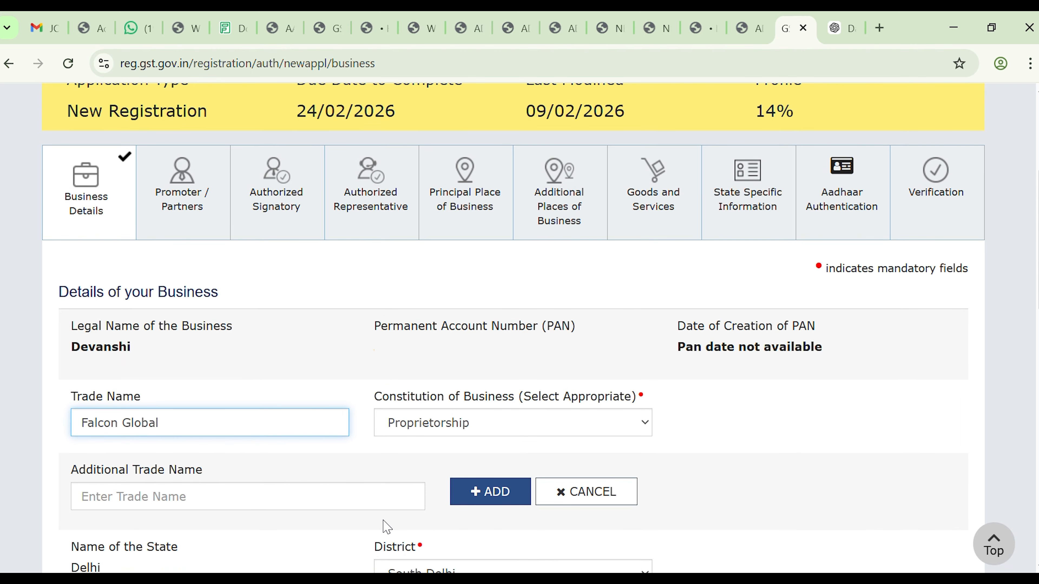
scroll(387, 527, down, 1)
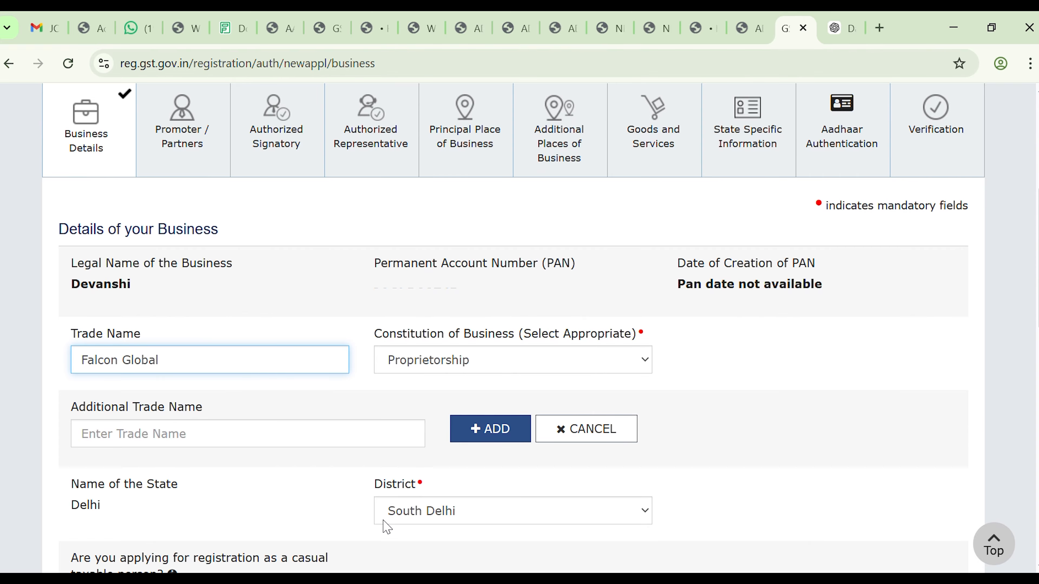
key(BackSpace)
key(BackSpace)
key(BackSpace)
key(BackSpace)
key(BackSpace)
key(BackSpace)
key(BackSpace)
key(BackSpace)
key(BackSpace)
key(BackSpace)
key(BackSpace)
key(BackSpace)
key(BackSpace)
scroll(386, 527, down, 6)
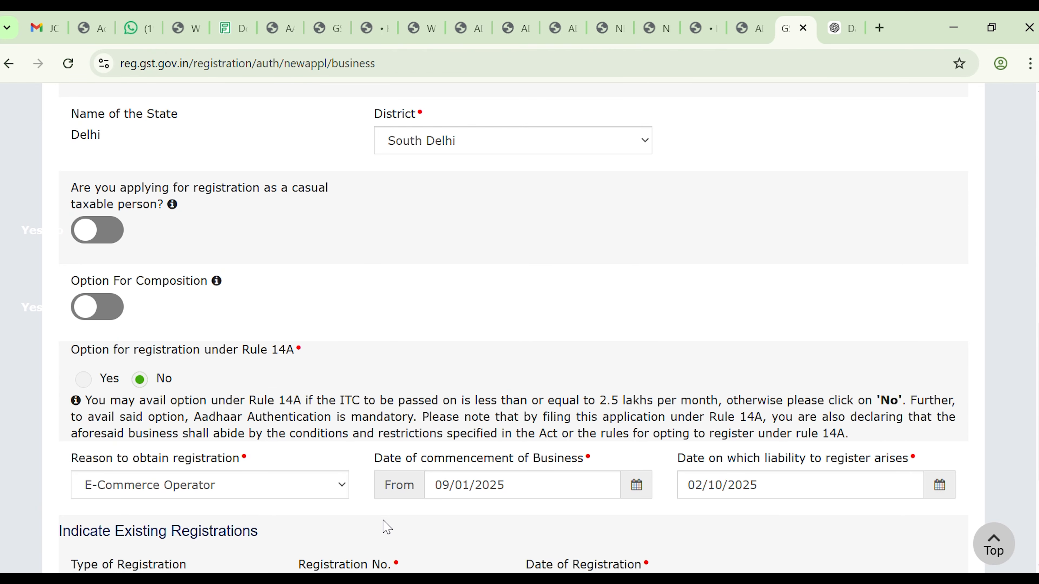
scroll(387, 527, down, 2)
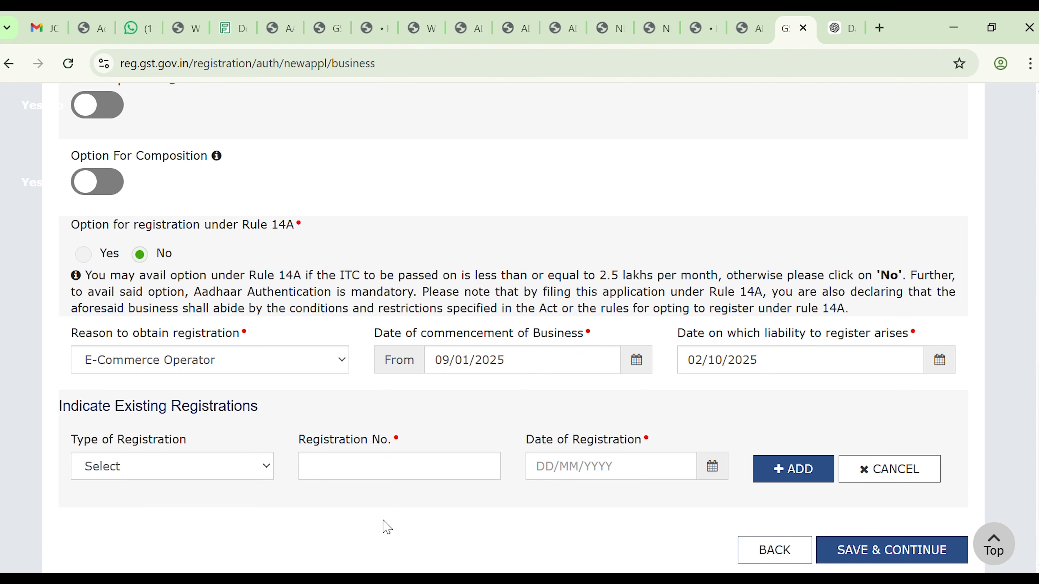
scroll(387, 527, down, 2)
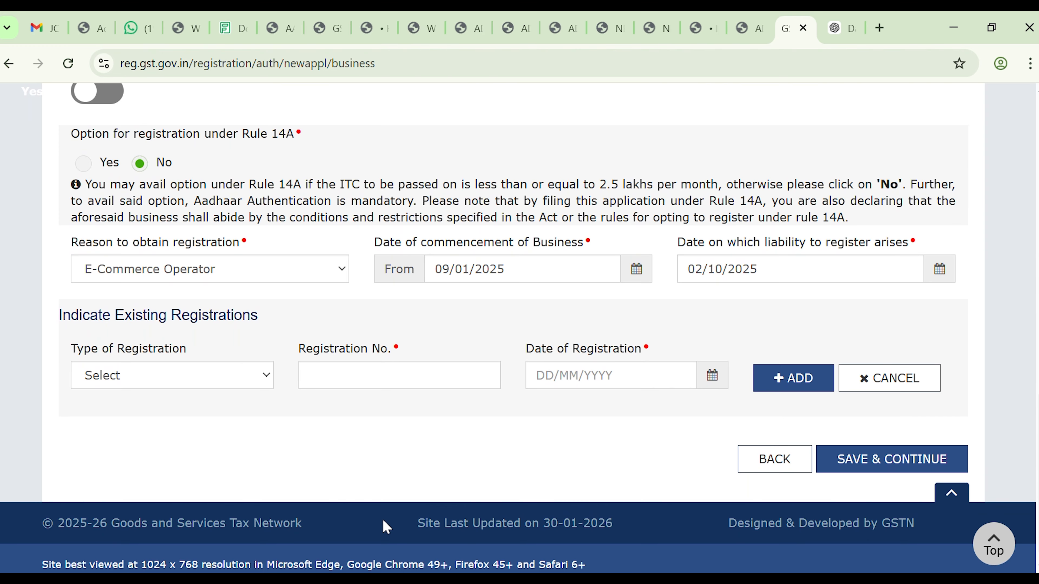
scroll(387, 527, up, 2)
scroll(387, 527, down, 2)
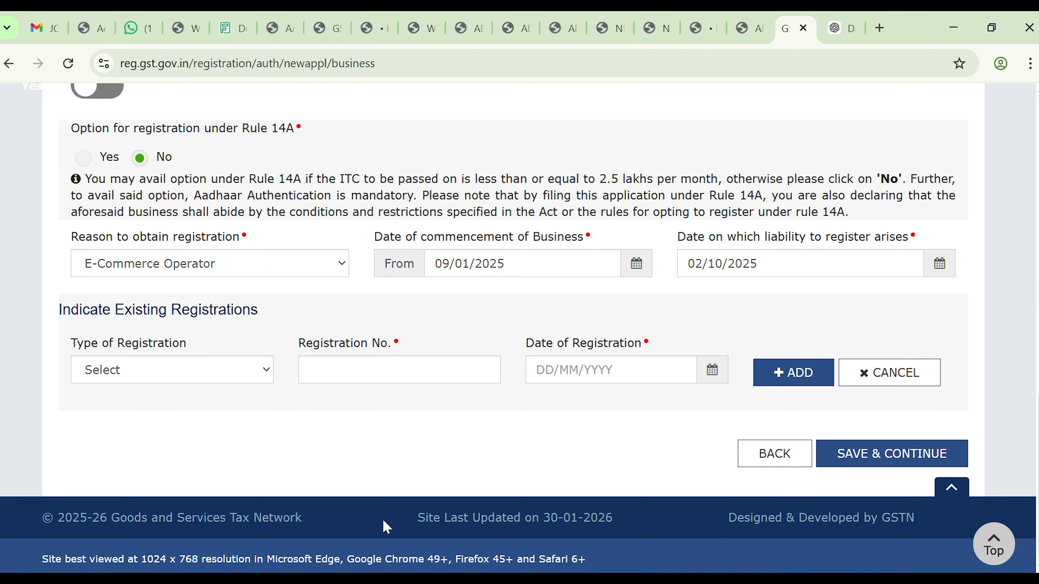
scroll(387, 527, up, 10)
scroll(386, 527, up, 5)
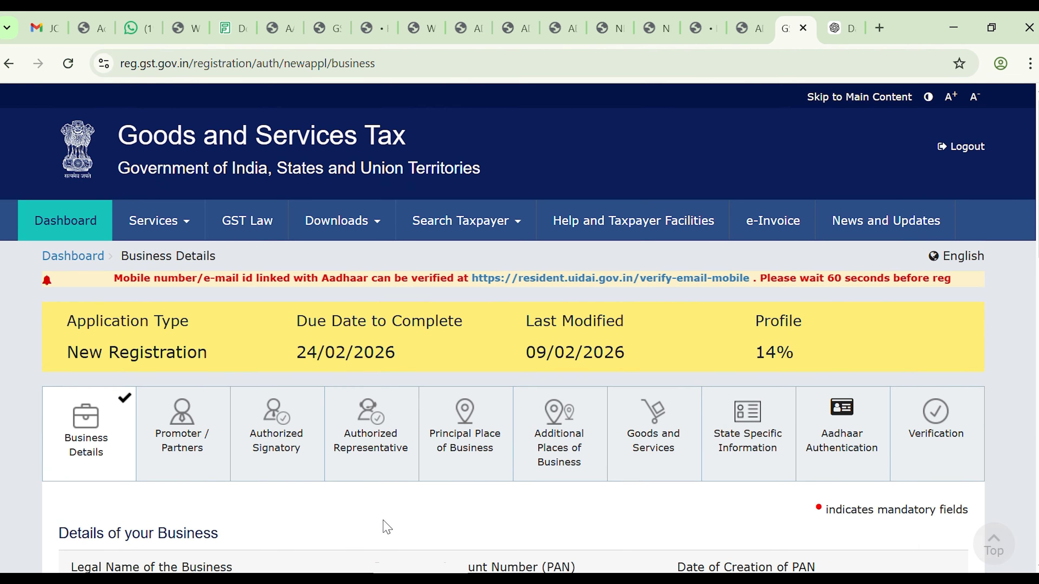
Step: Review the Promoter / Partners Details of Proprietor form, with its prefilled PAN, top to bottom
click(181, 466)
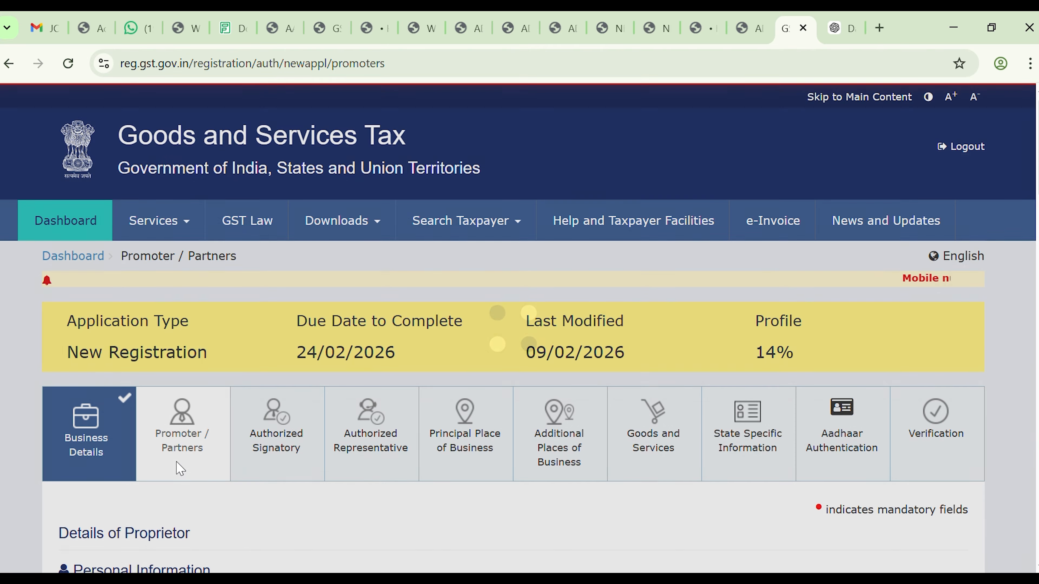
scroll(181, 467, down, 5)
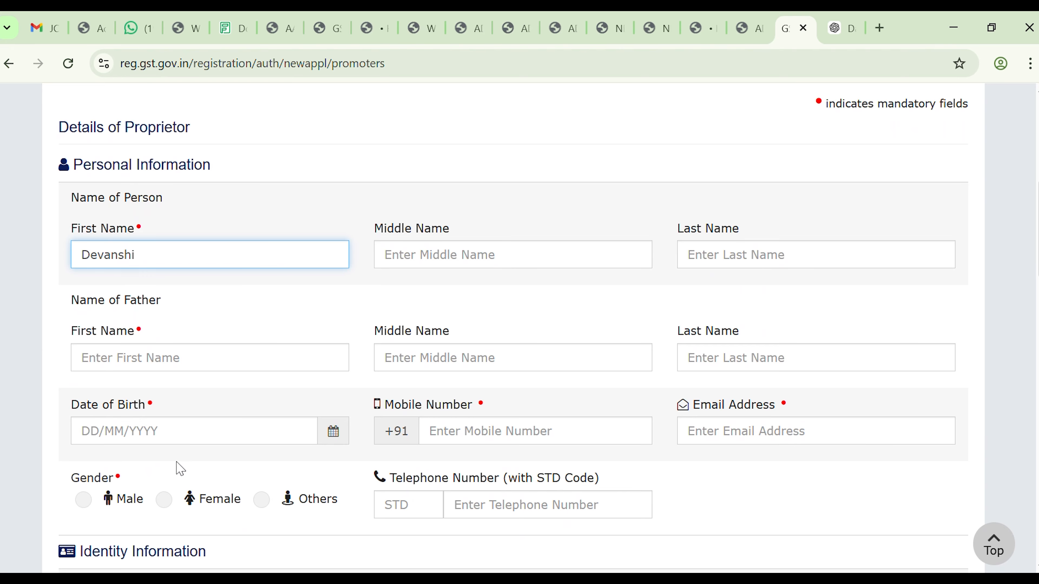
scroll(181, 470, down, 4)
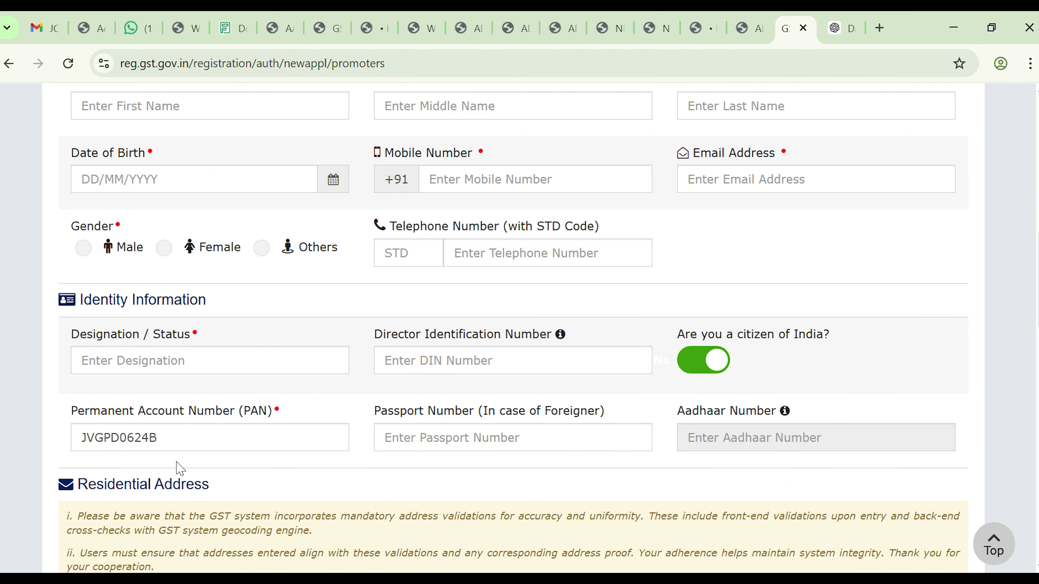
scroll(180, 469, down, 1)
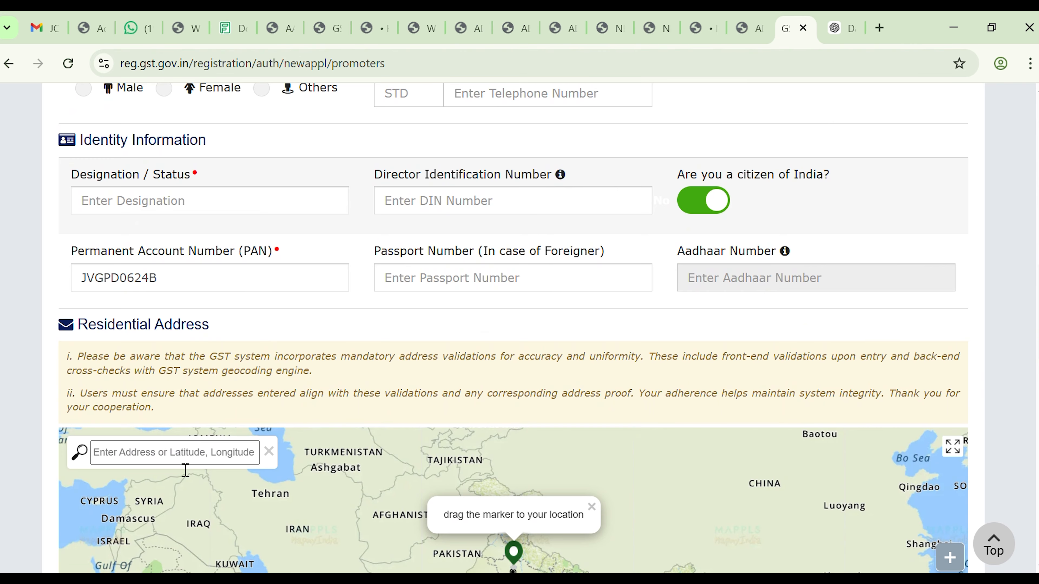
scroll(359, 401, down, 8)
scroll(356, 400, up, 2)
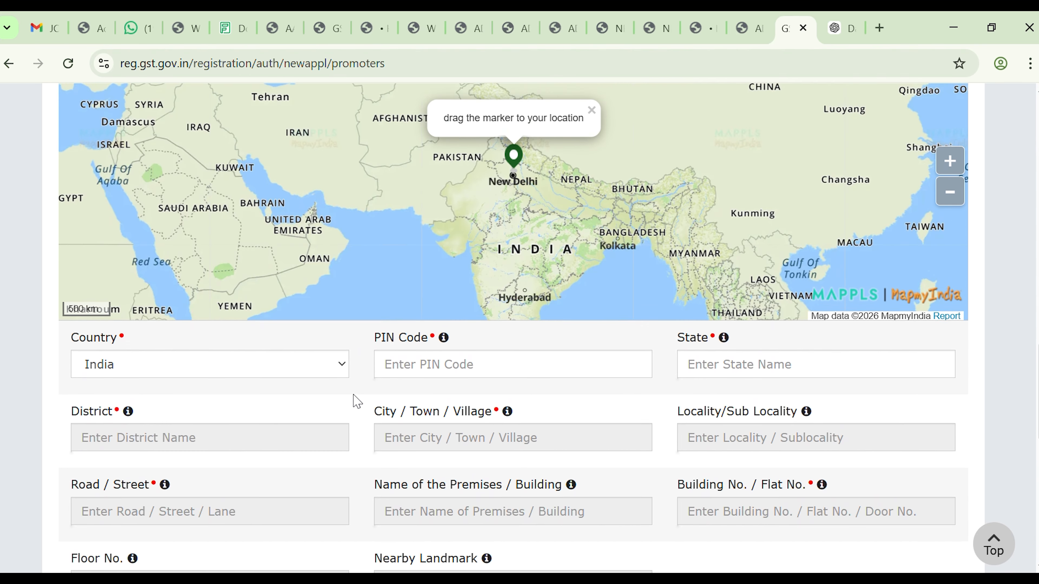
scroll(358, 401, up, 2)
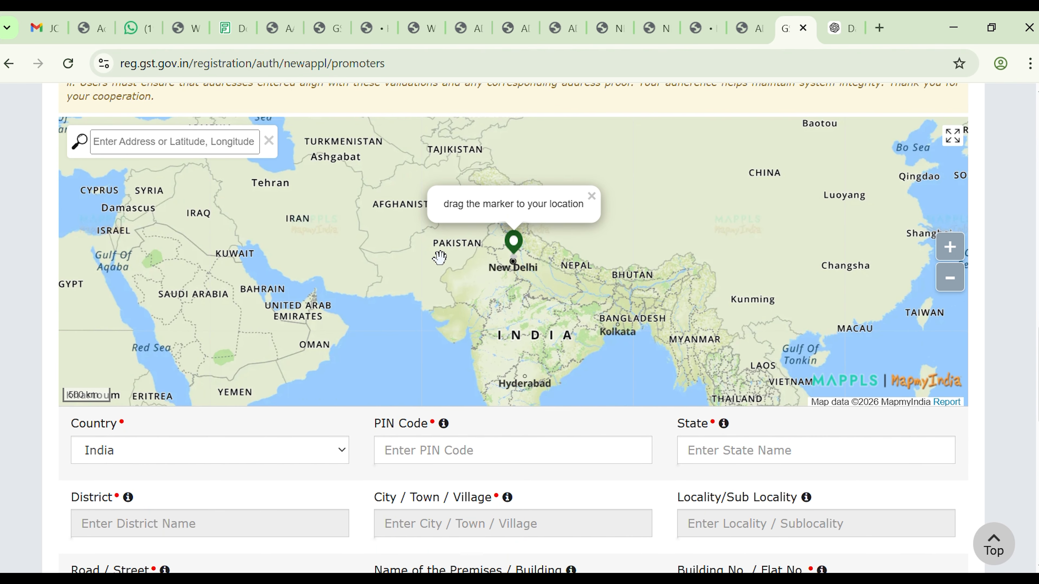
scroll(426, 446, down, 8)
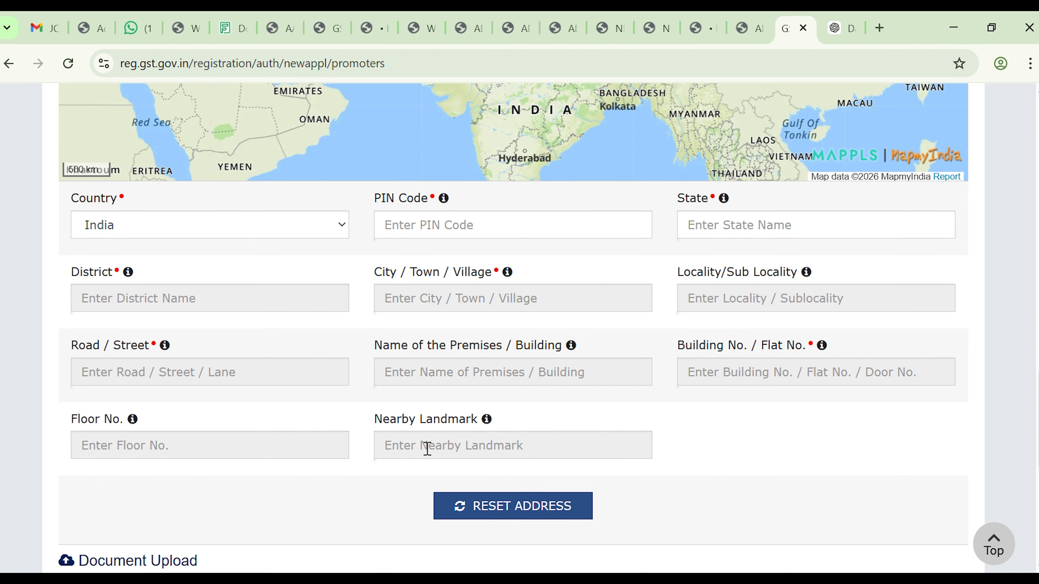
scroll(421, 447, down, 3)
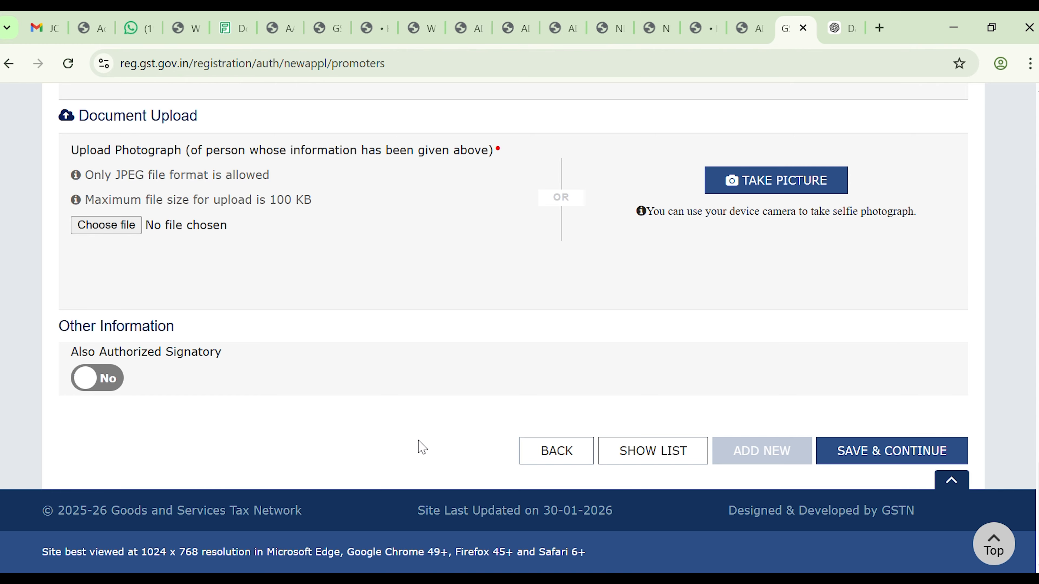
scroll(422, 447, up, 20)
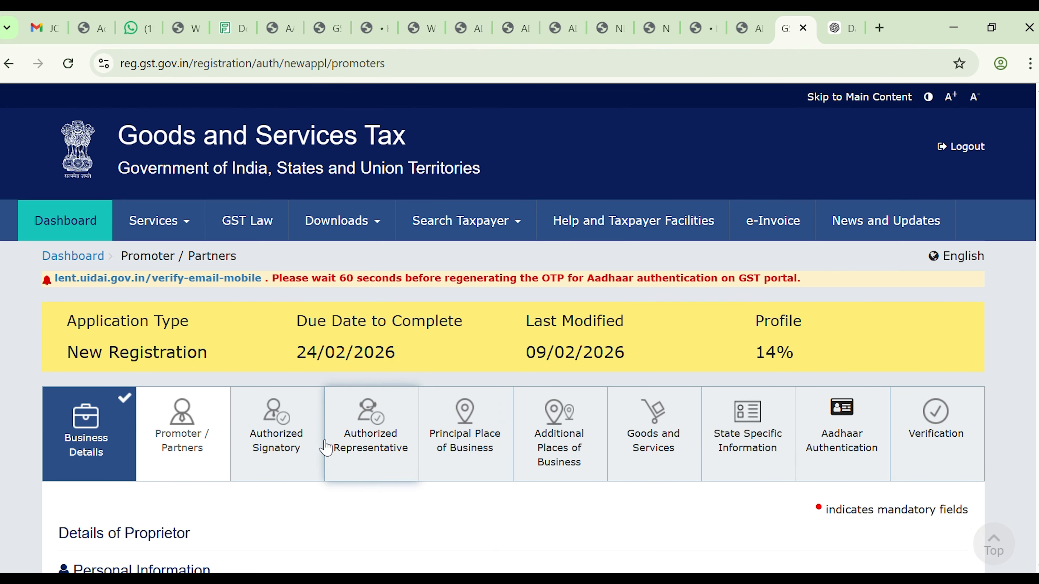
Step: Review the blank Details of Authorized Signatory form down to its upload section
click(256, 470)
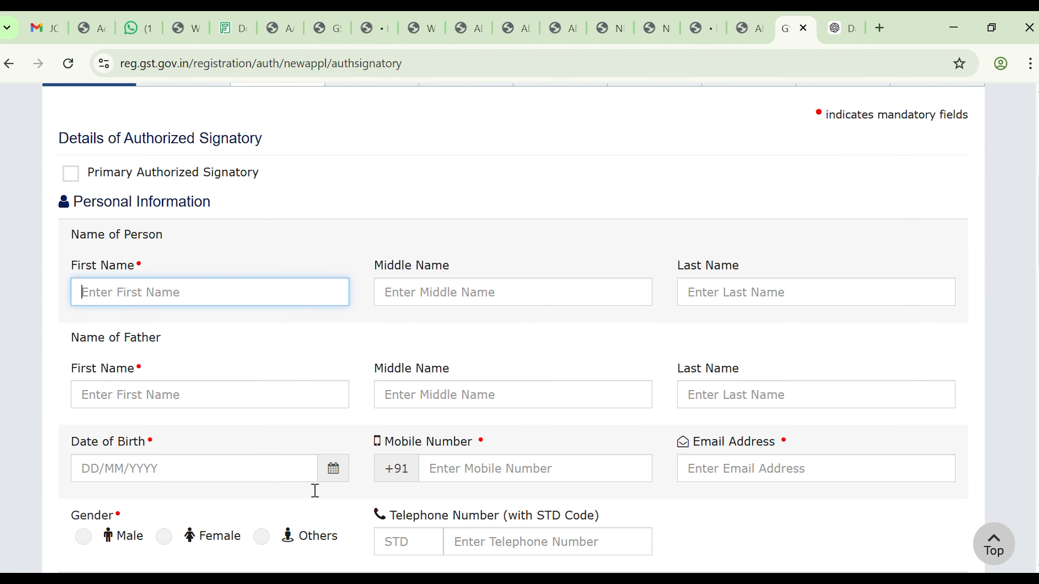
scroll(315, 491, down, 3)
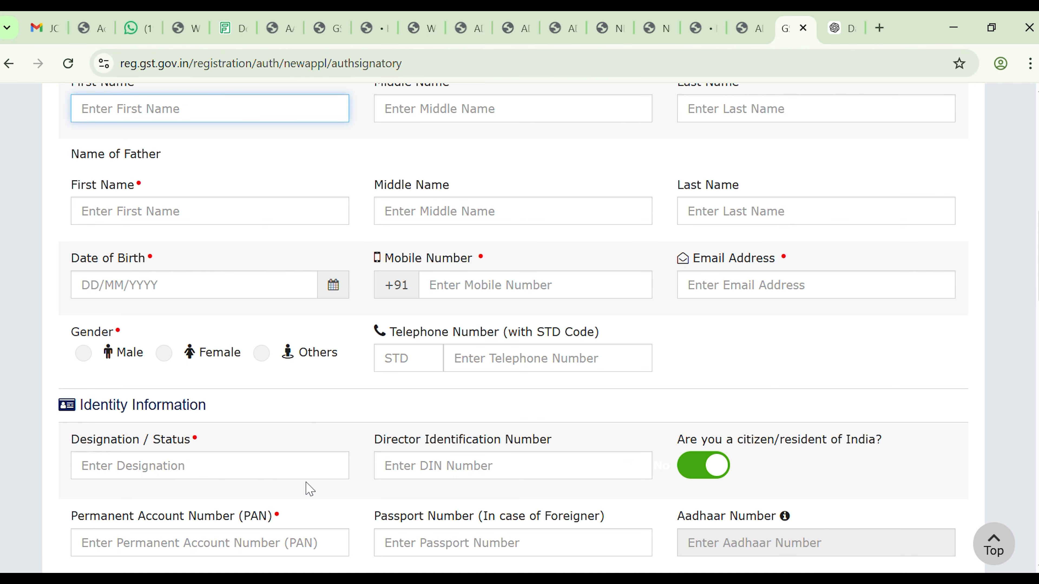
scroll(310, 490, down, 2)
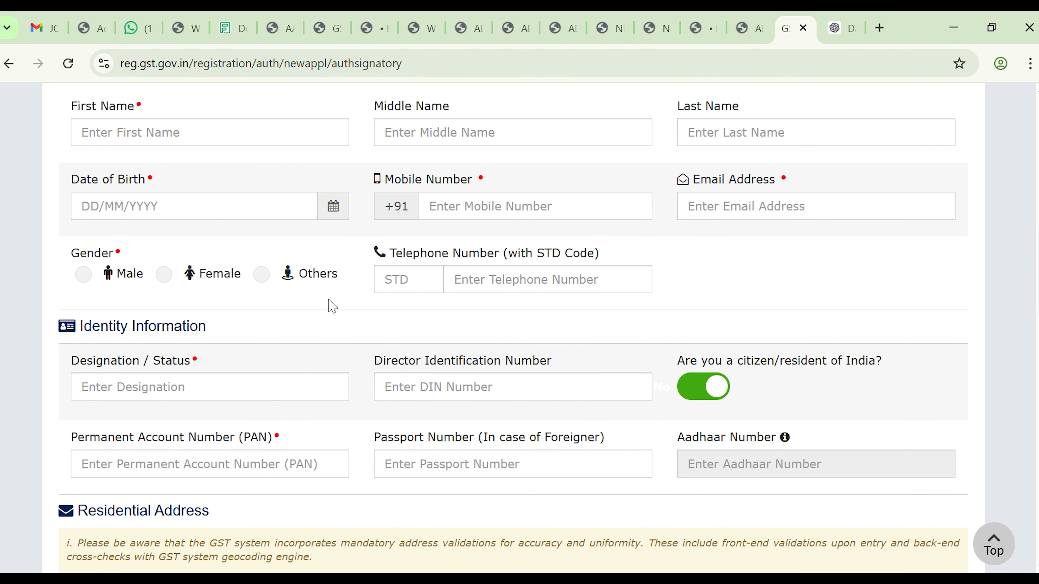
scroll(483, 313, down, 4)
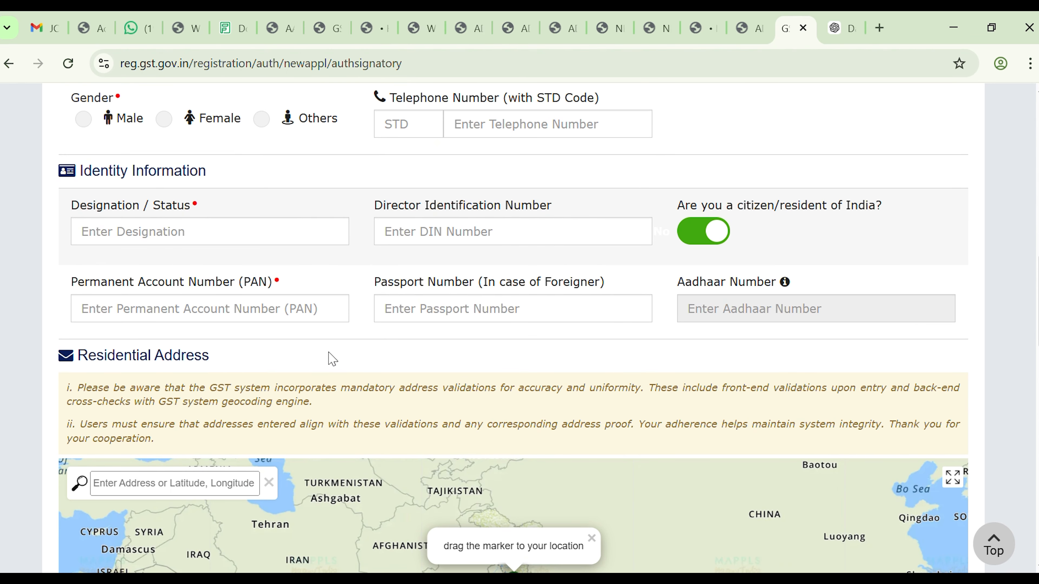
scroll(501, 344, down, 8)
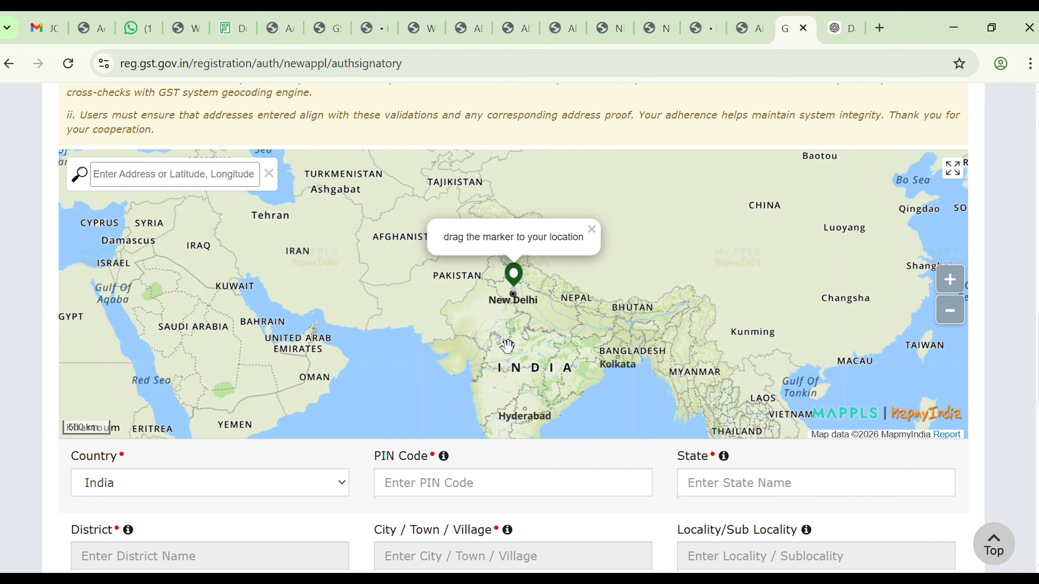
scroll(414, 496, down, 5)
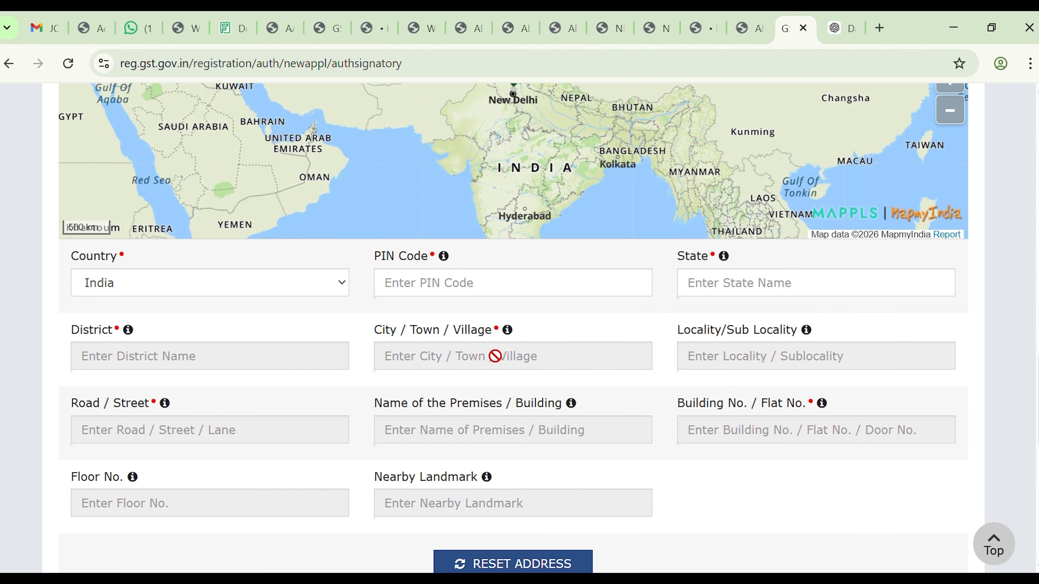
scroll(495, 356, down, 15)
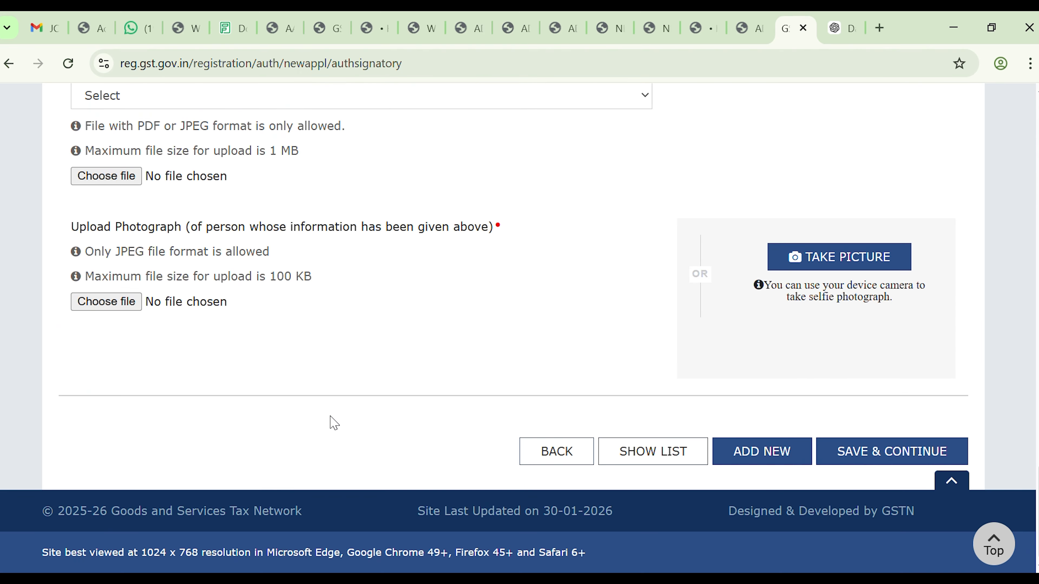
scroll(474, 334, up, 2)
scroll(477, 333, up, 20)
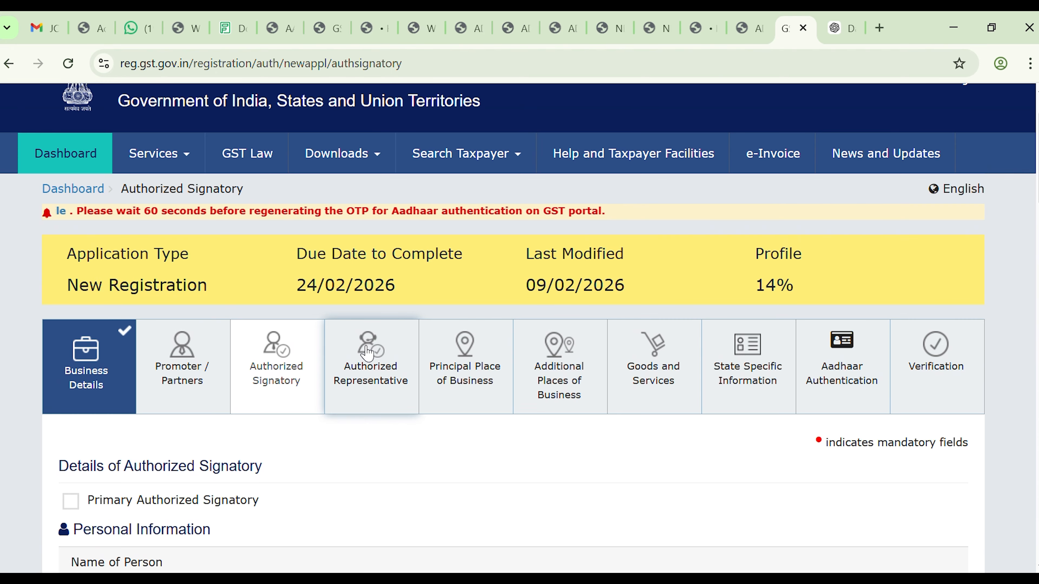
Step: View the Authorized Representative question, then move on to the Principal Place of Business form
click(367, 351)
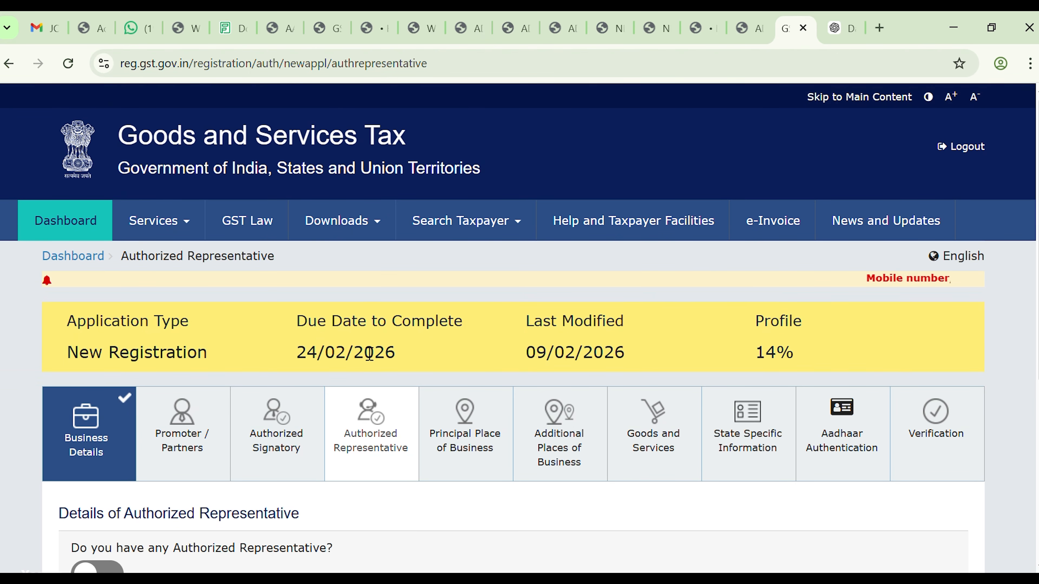
scroll(369, 353, down, 5)
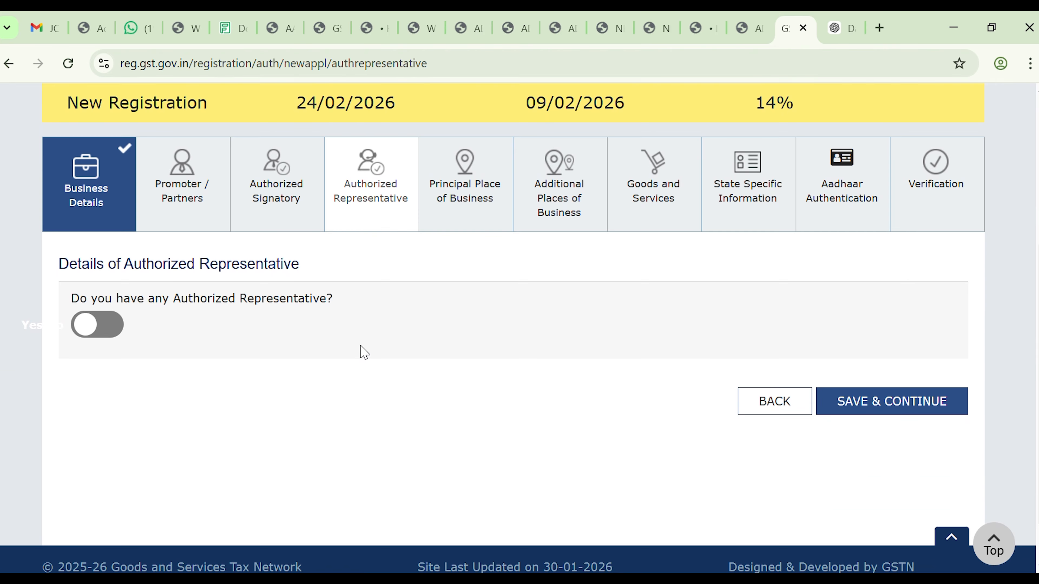
click(450, 204)
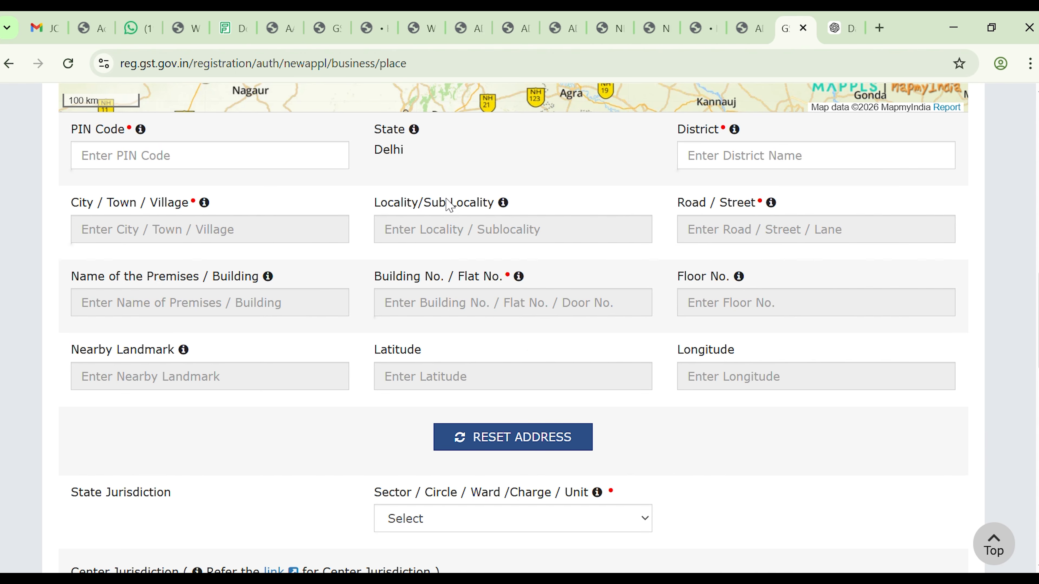
Step: Scroll through the Jurisdiction, Contact, premises possession and Business Activity sections of the form
scroll(450, 205, up, 10)
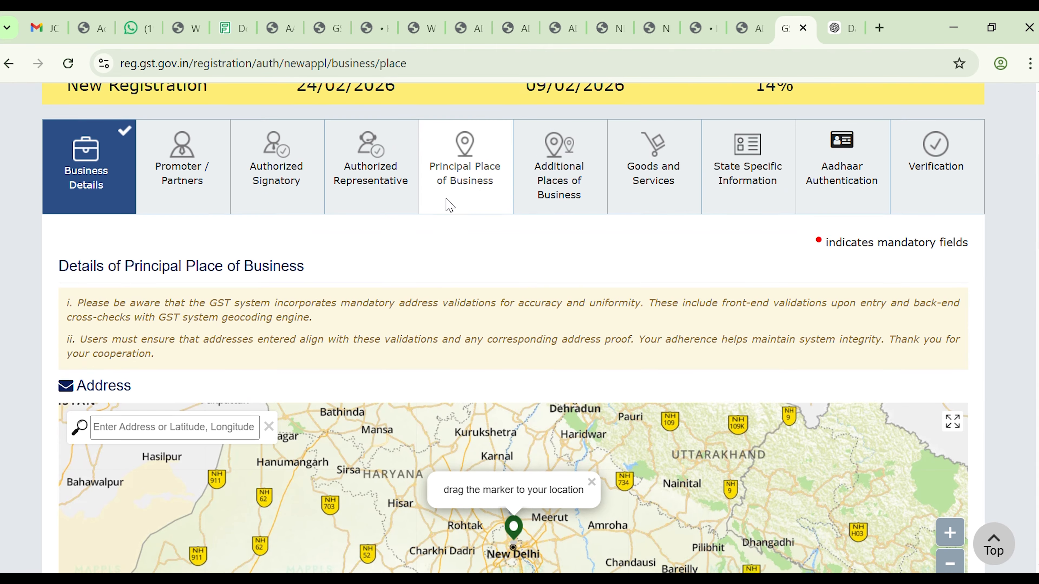
scroll(450, 205, up, 1)
scroll(450, 205, down, 10)
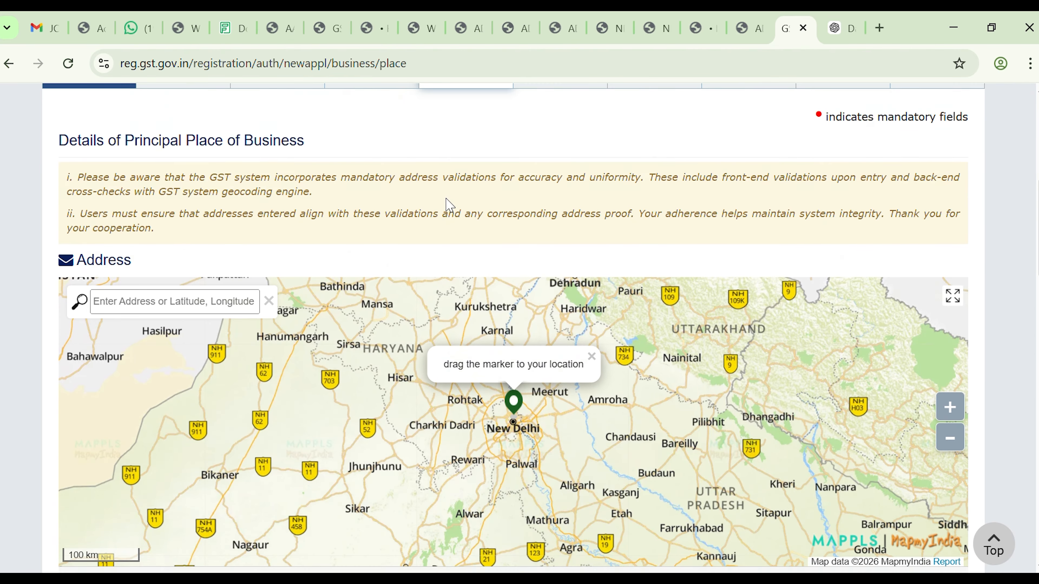
scroll(450, 205, down, 2)
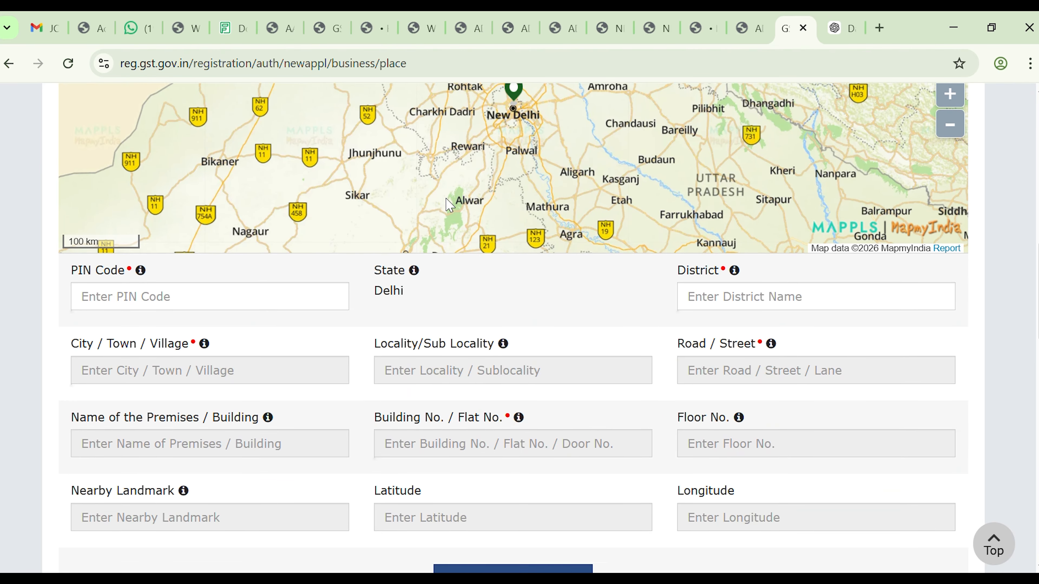
scroll(450, 205, down, 1)
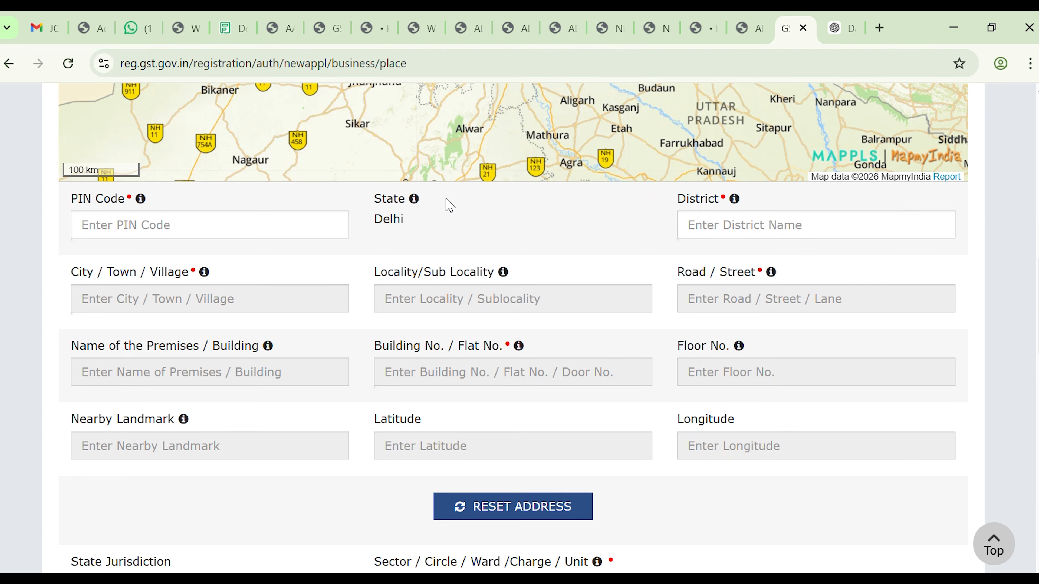
scroll(450, 206, down, 5)
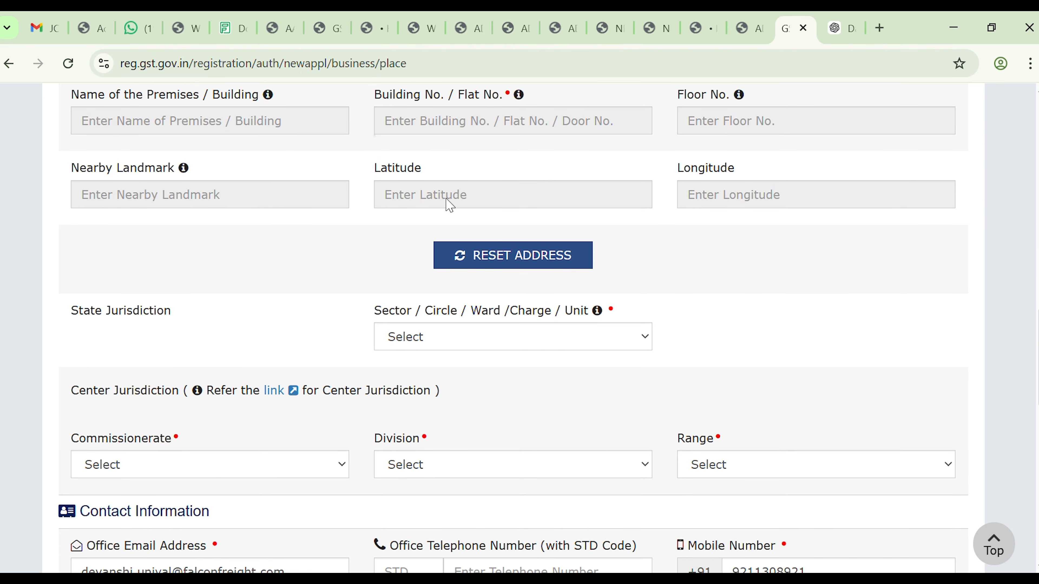
scroll(450, 206, down, 1)
scroll(450, 205, down, 1)
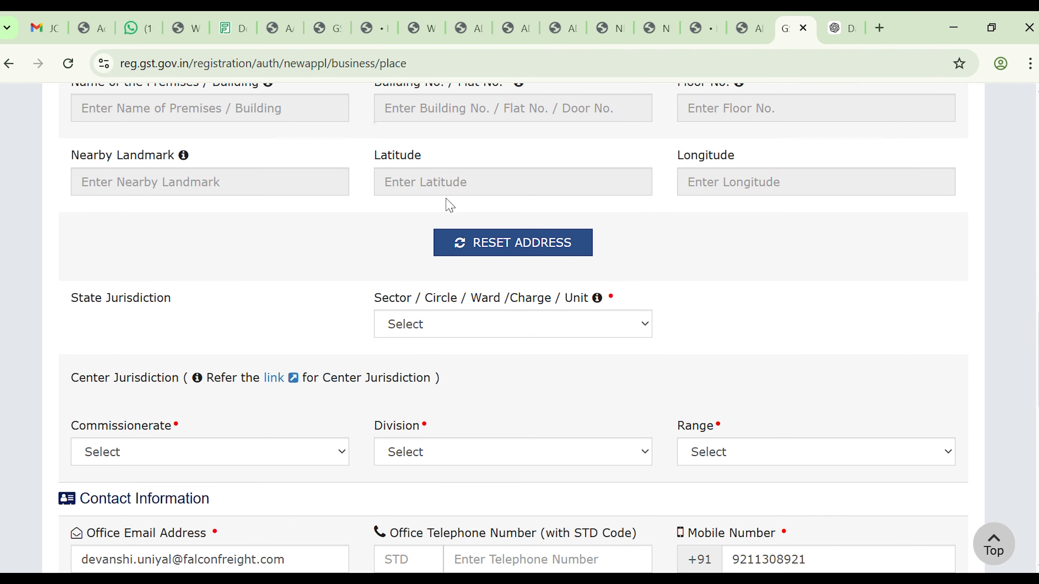
scroll(450, 206, down, 1)
scroll(450, 206, down, 1)
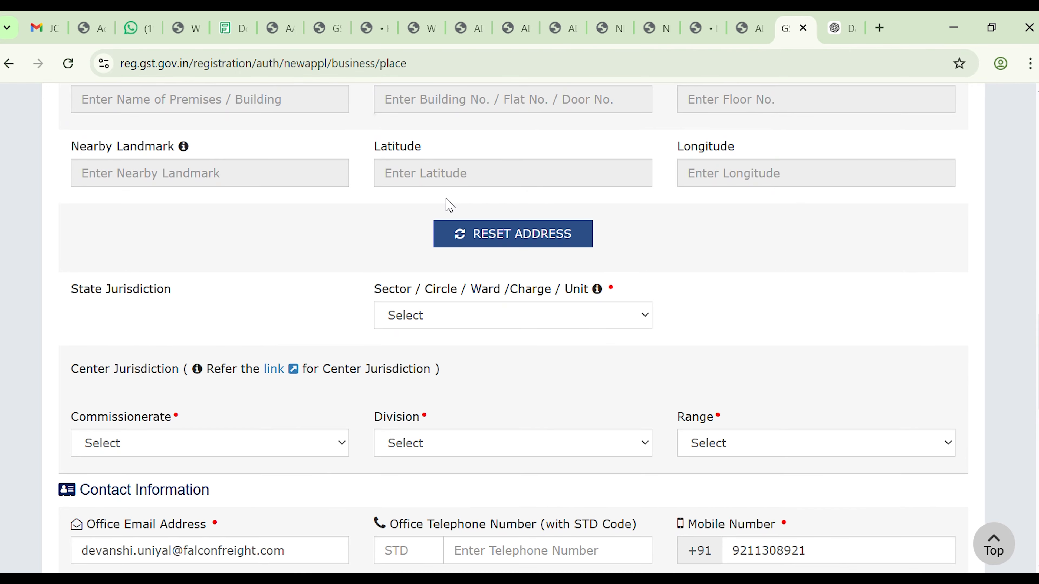
scroll(450, 206, down, 1)
scroll(450, 206, down, 1)
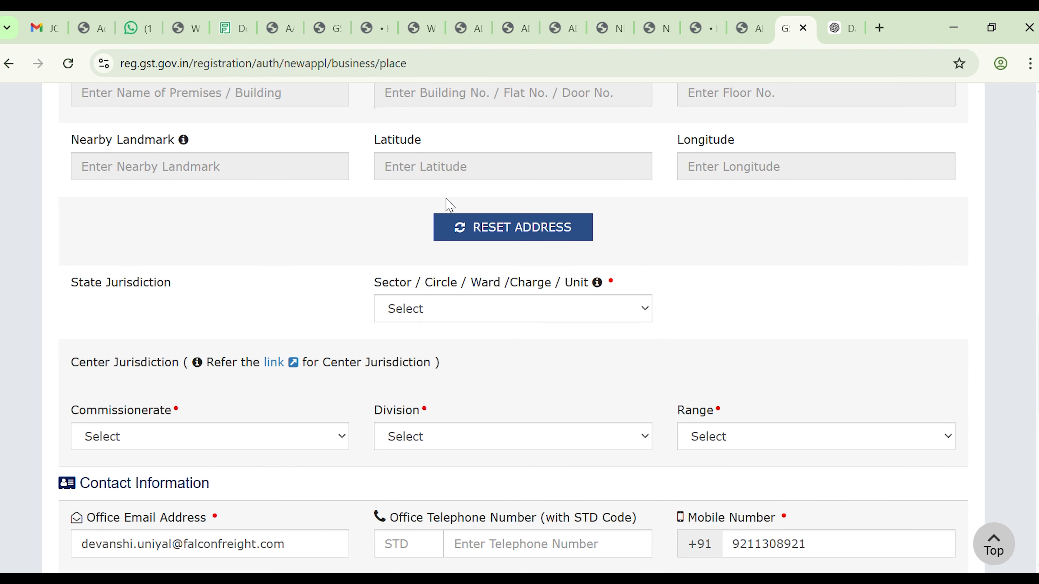
scroll(450, 206, down, 1)
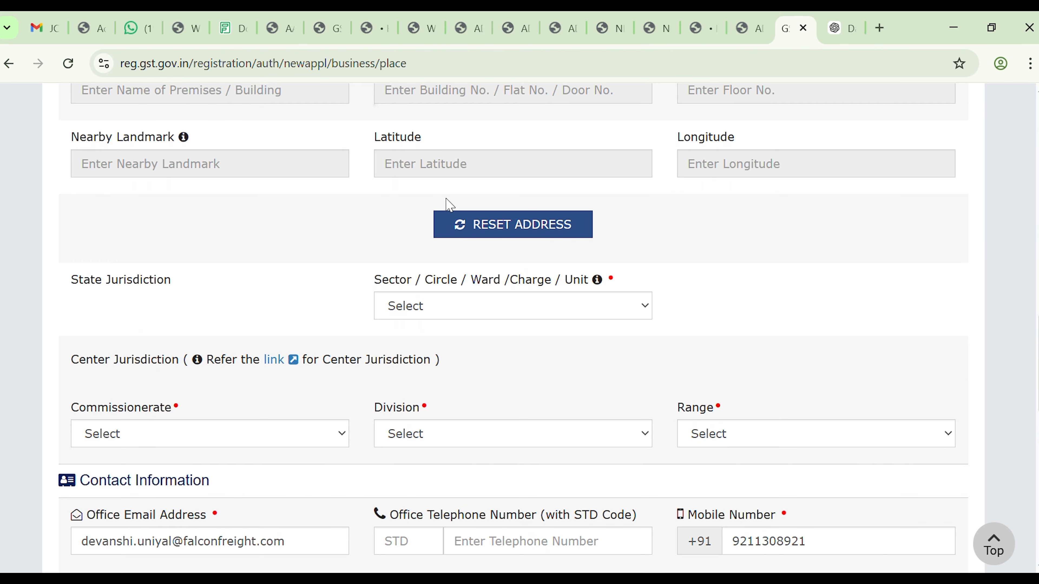
scroll(450, 206, down, 1)
scroll(450, 206, down, 1)
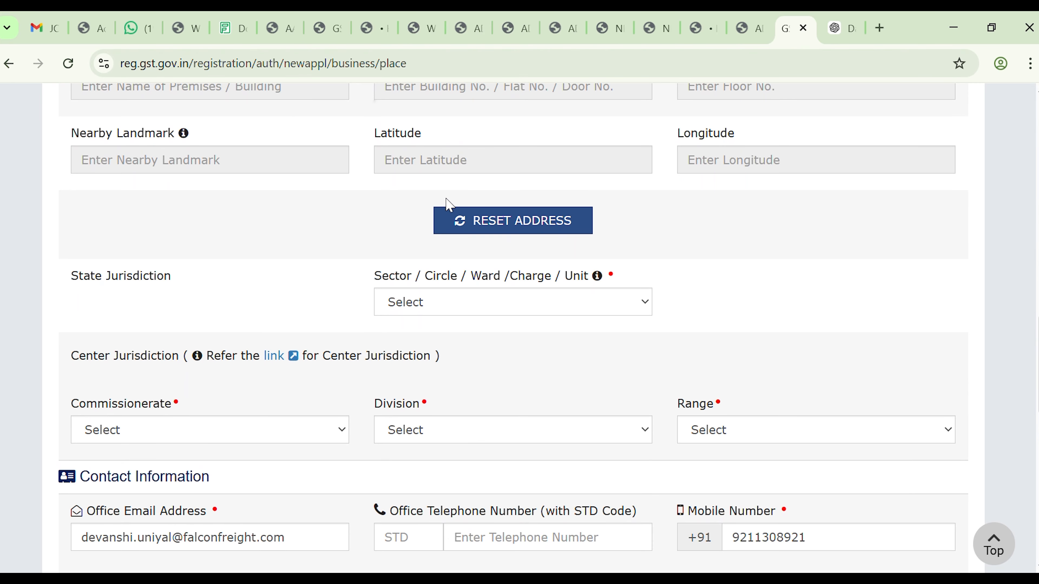
scroll(450, 206, down, 1)
scroll(450, 205, down, 1)
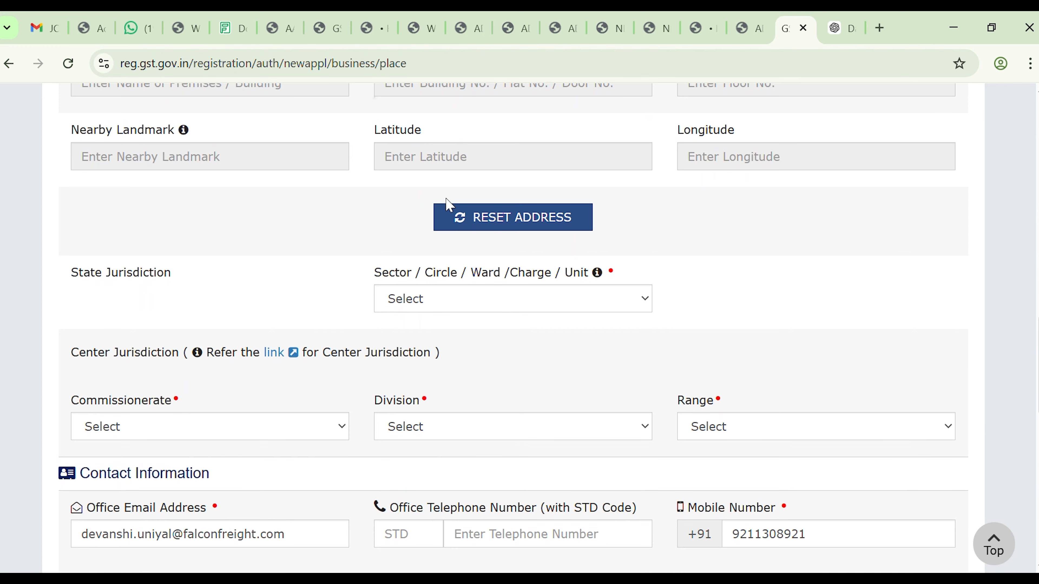
scroll(450, 205, down, 1)
scroll(450, 205, down, 1)
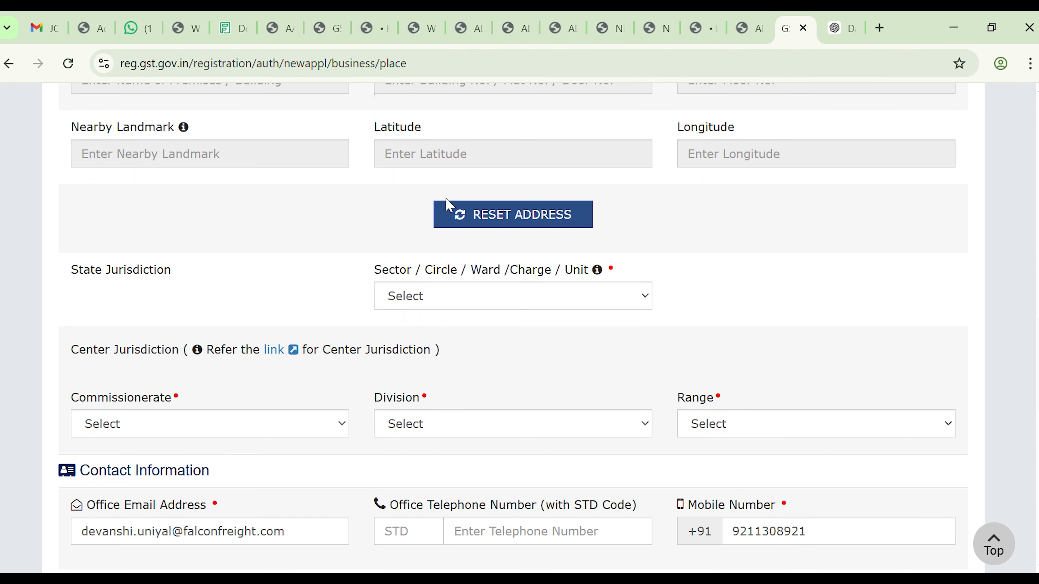
scroll(450, 205, down, 1)
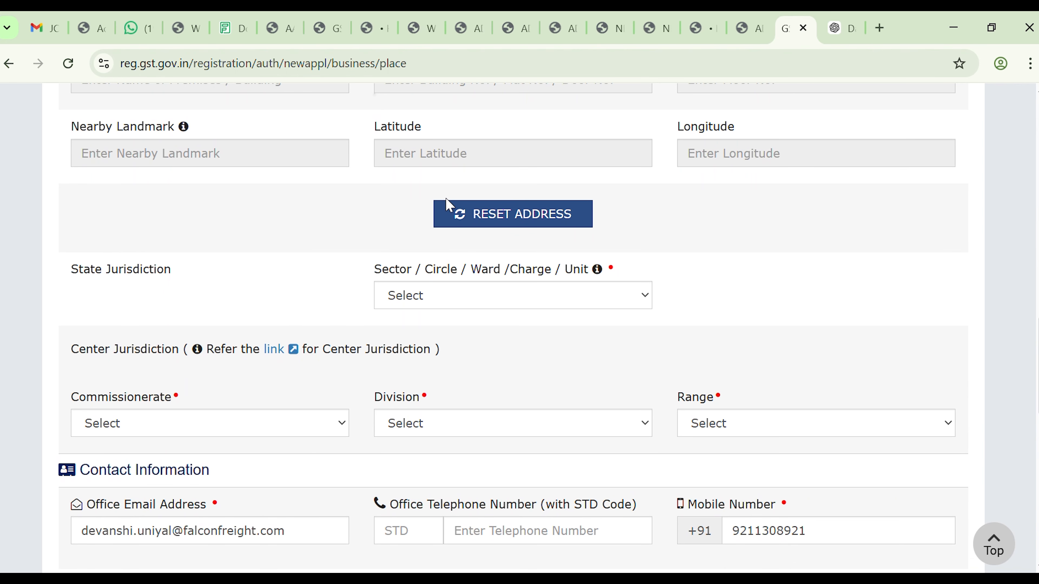
scroll(449, 206, down, 1)
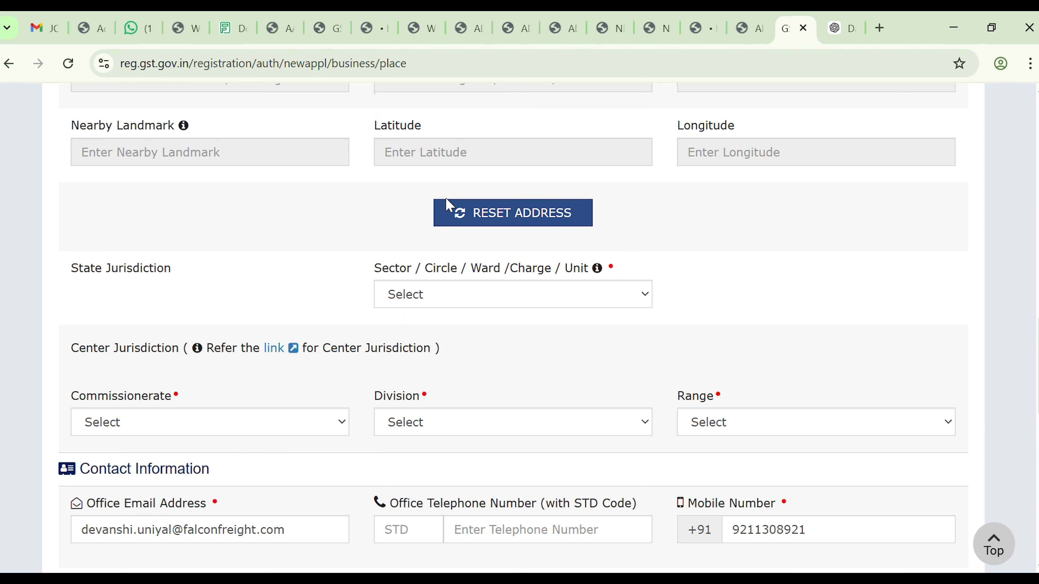
scroll(449, 205, down, 1)
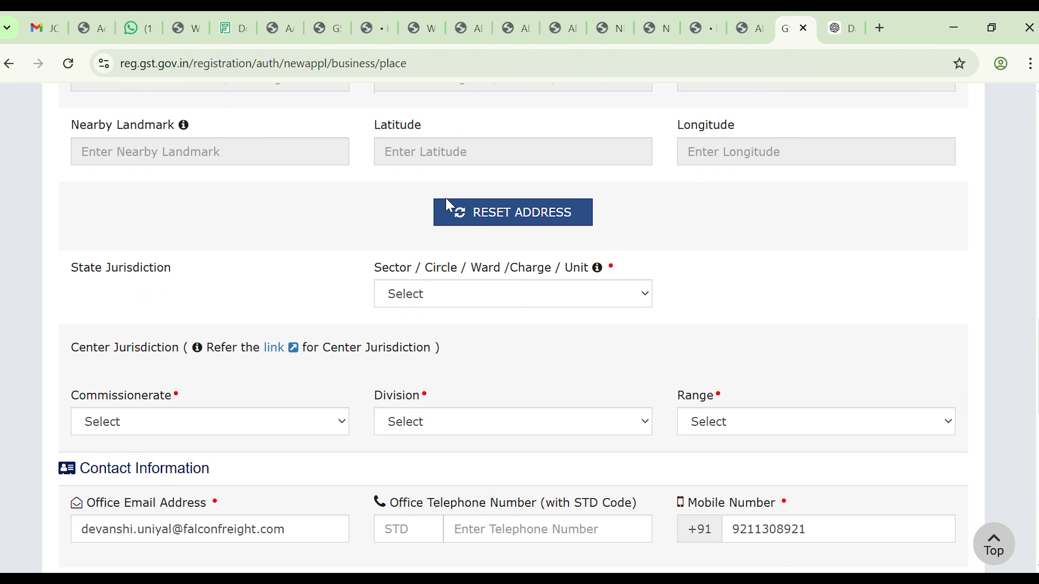
scroll(449, 206, down, 1)
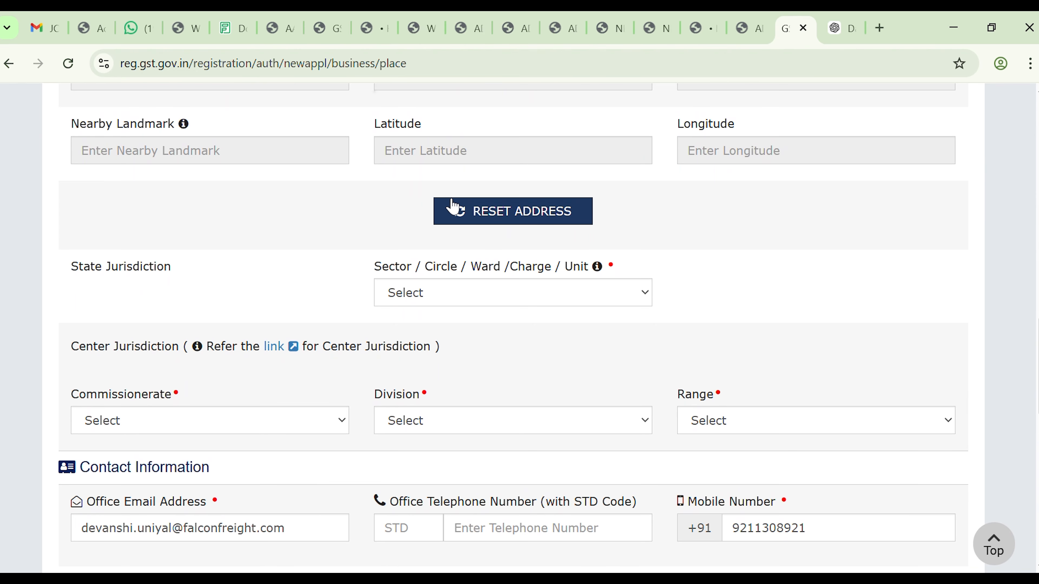
scroll(453, 207, down, 1)
scroll(453, 208, down, 1)
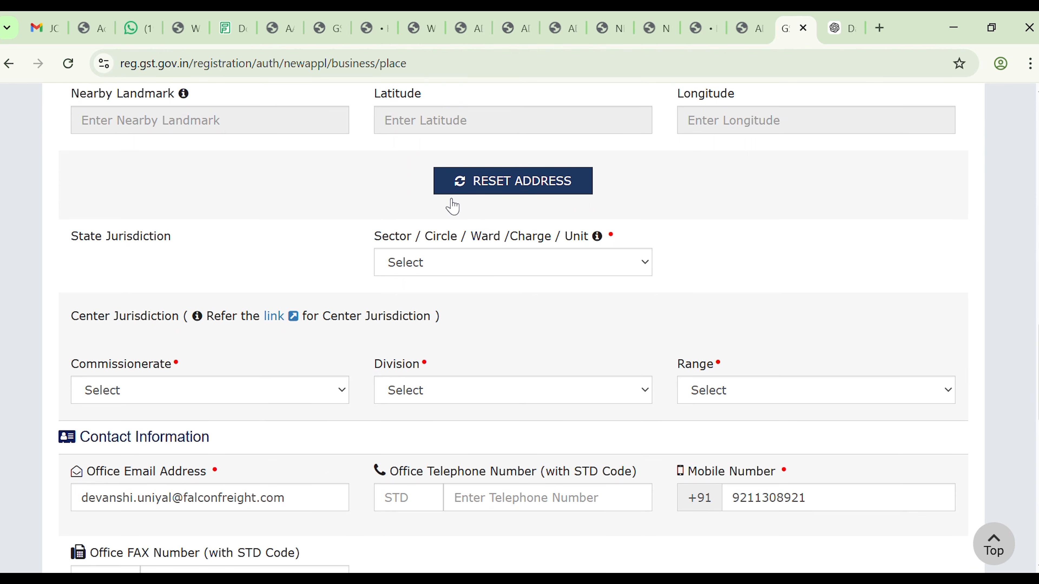
scroll(454, 208, down, 1)
scroll(453, 208, down, 1)
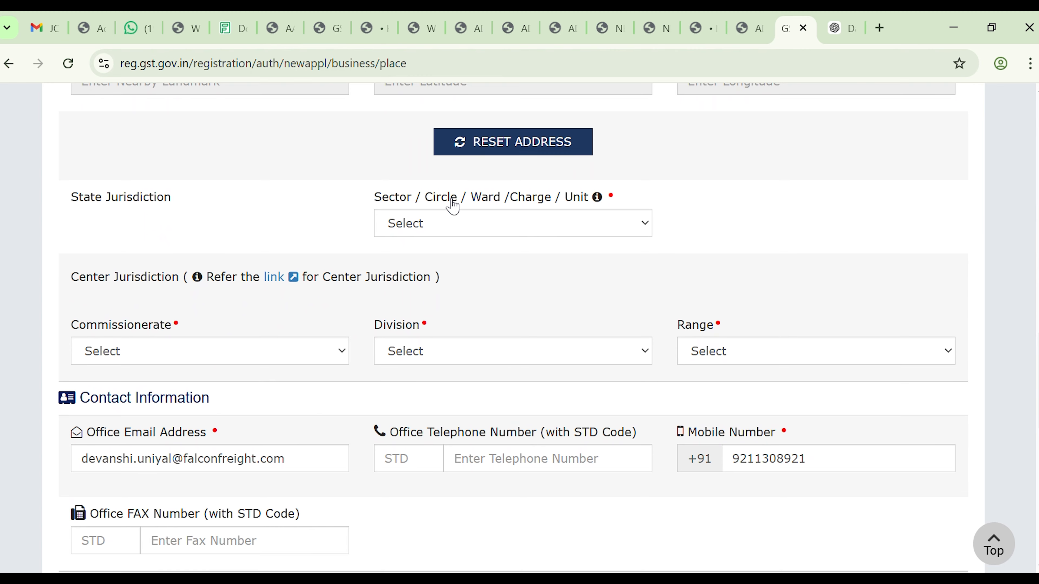
scroll(454, 207, down, 2)
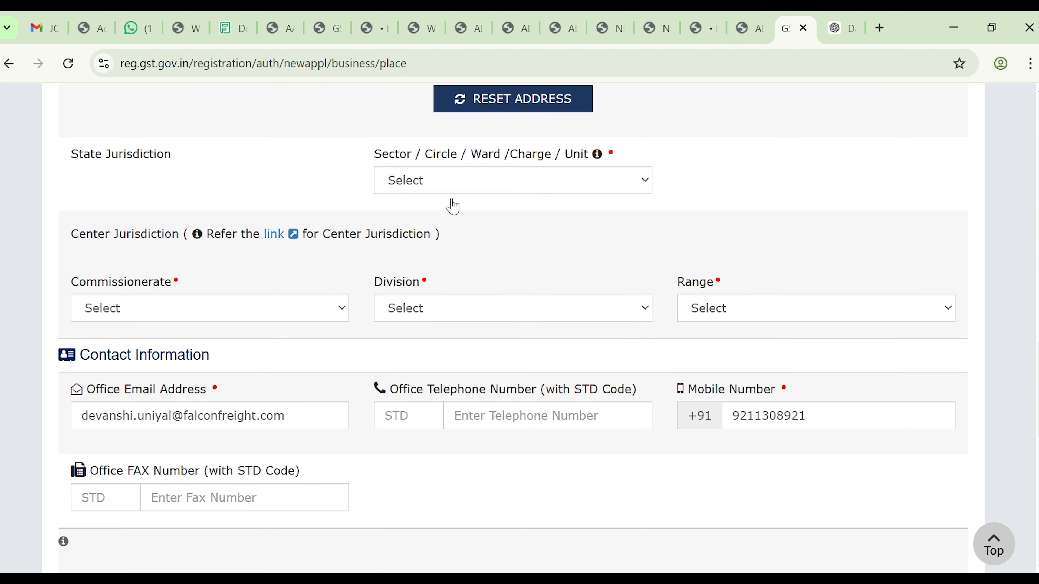
scroll(453, 207, down, 2)
scroll(453, 208, down, 1)
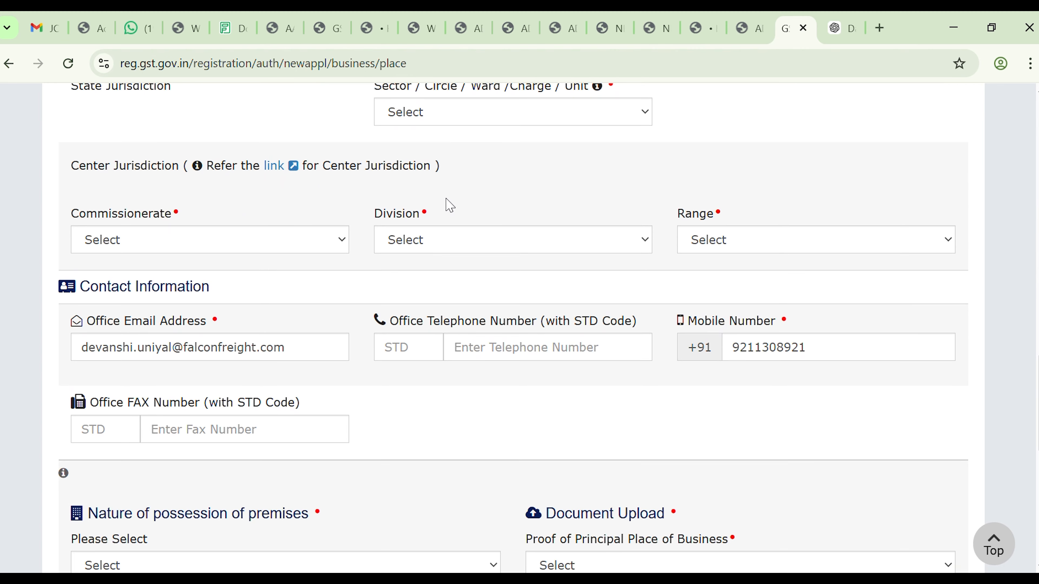
scroll(450, 206, down, 9)
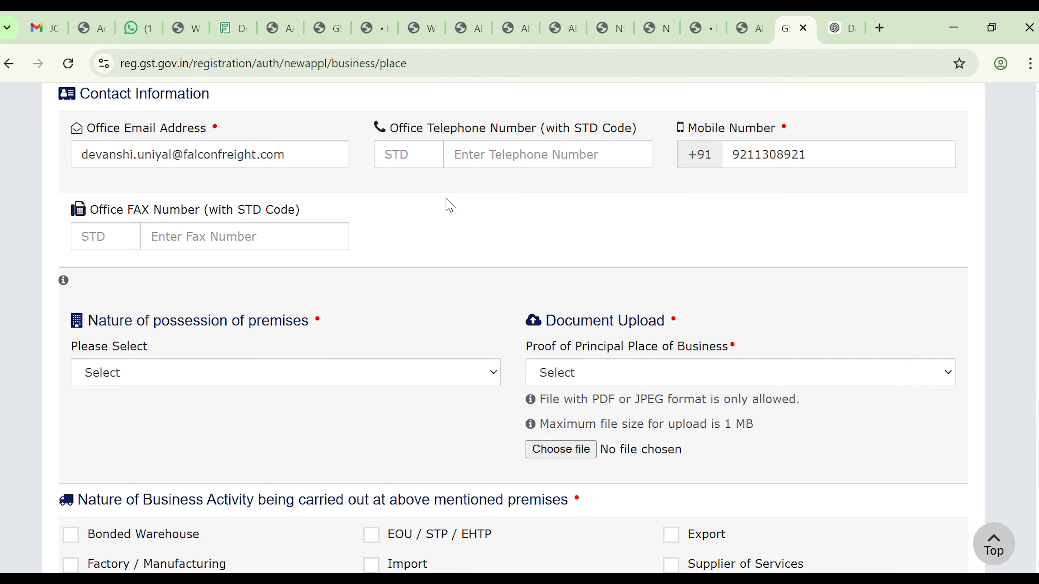
scroll(450, 206, down, 1)
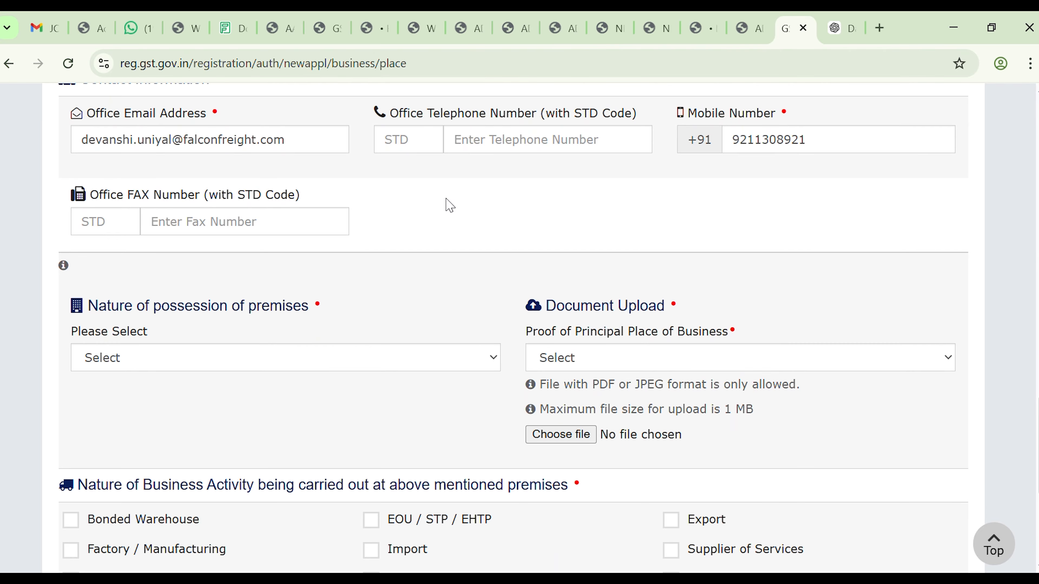
scroll(450, 206, down, 1)
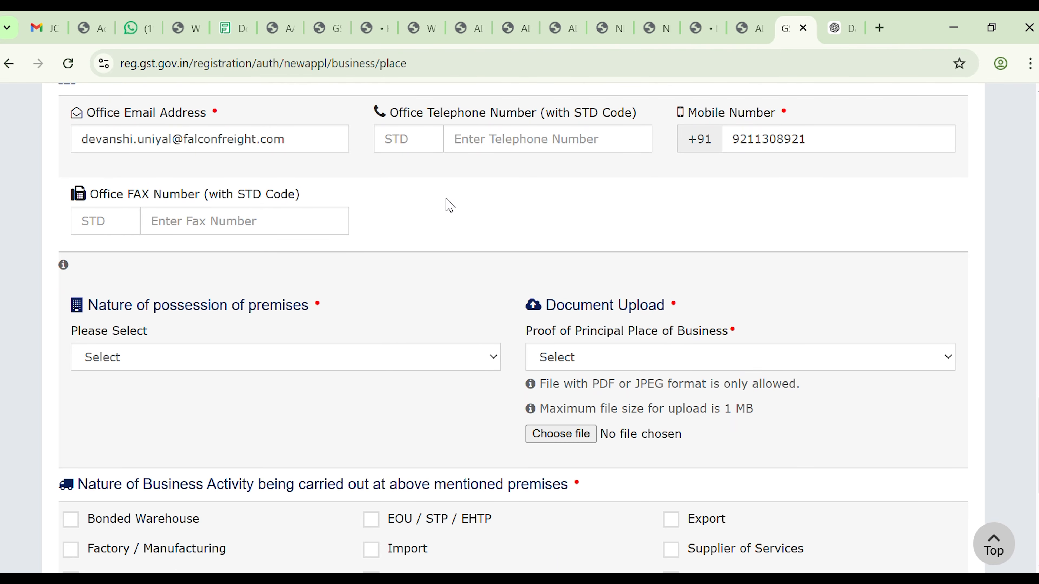